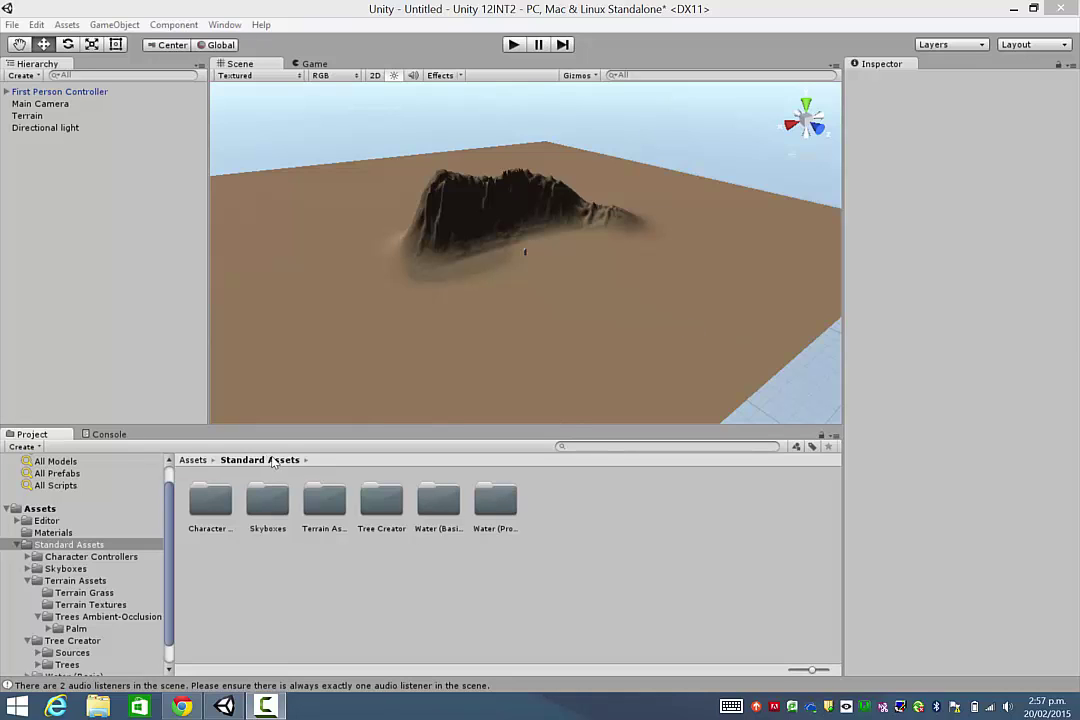
# Step: Locate the Tree Creator assets, checking the Tree Creator package import and opening the Tree Creator folder
pyautogui.click(378, 506)
pyautogui.doubleClick(393, 505)
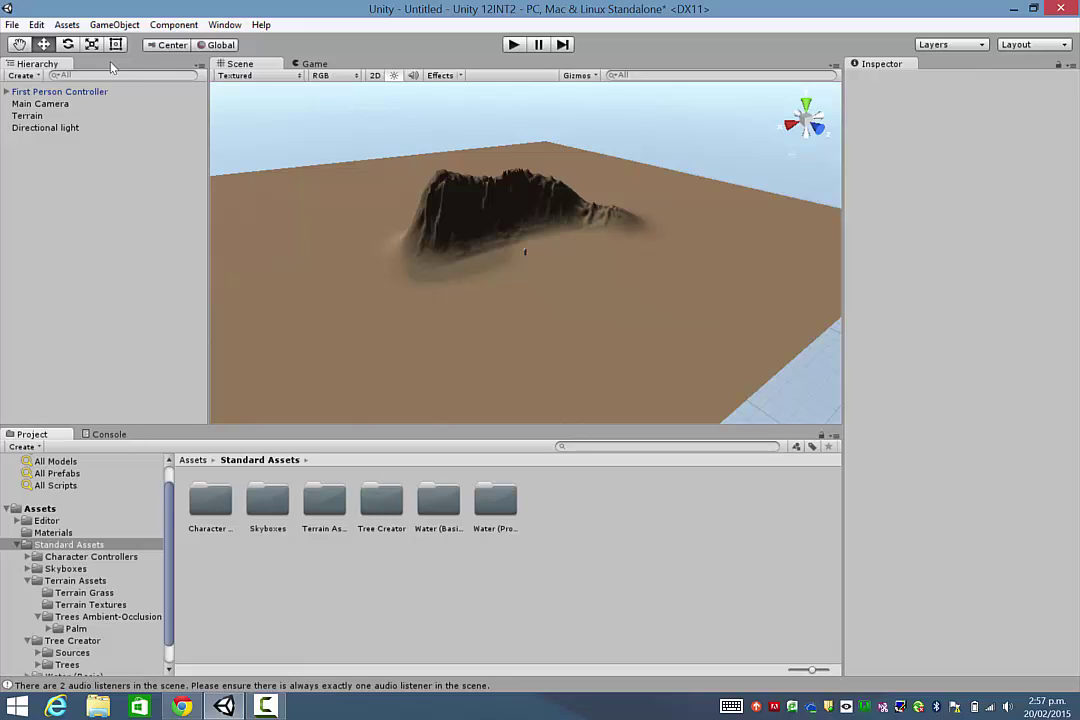
pyautogui.click(62, 24)
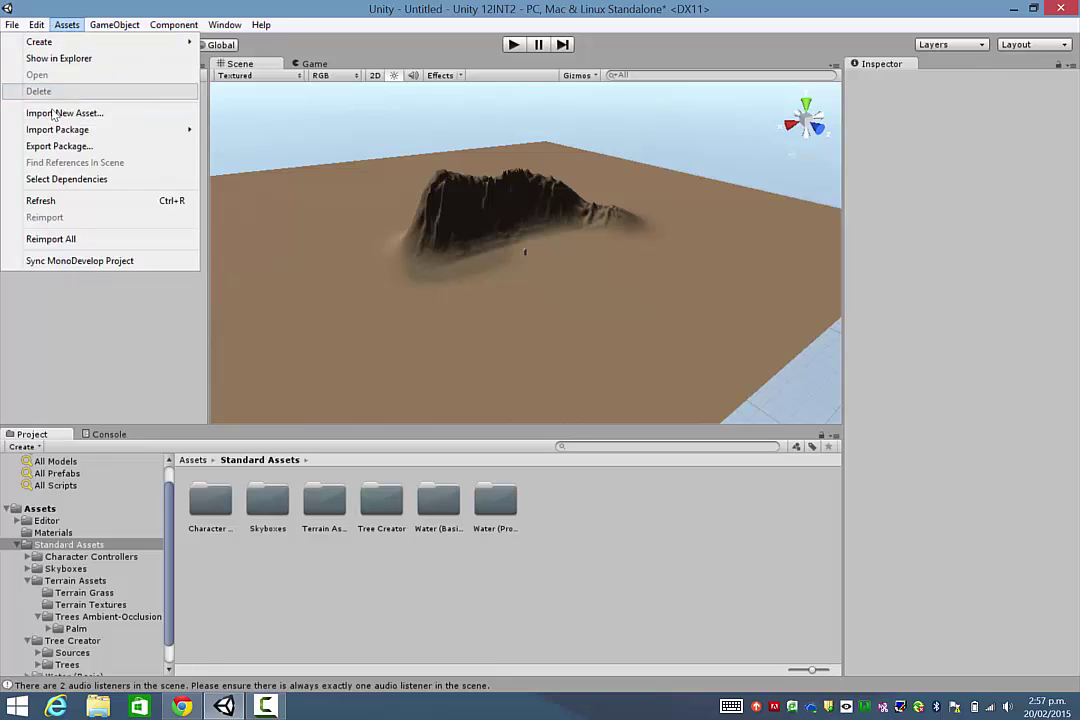
pyautogui.moveTo(60, 133)
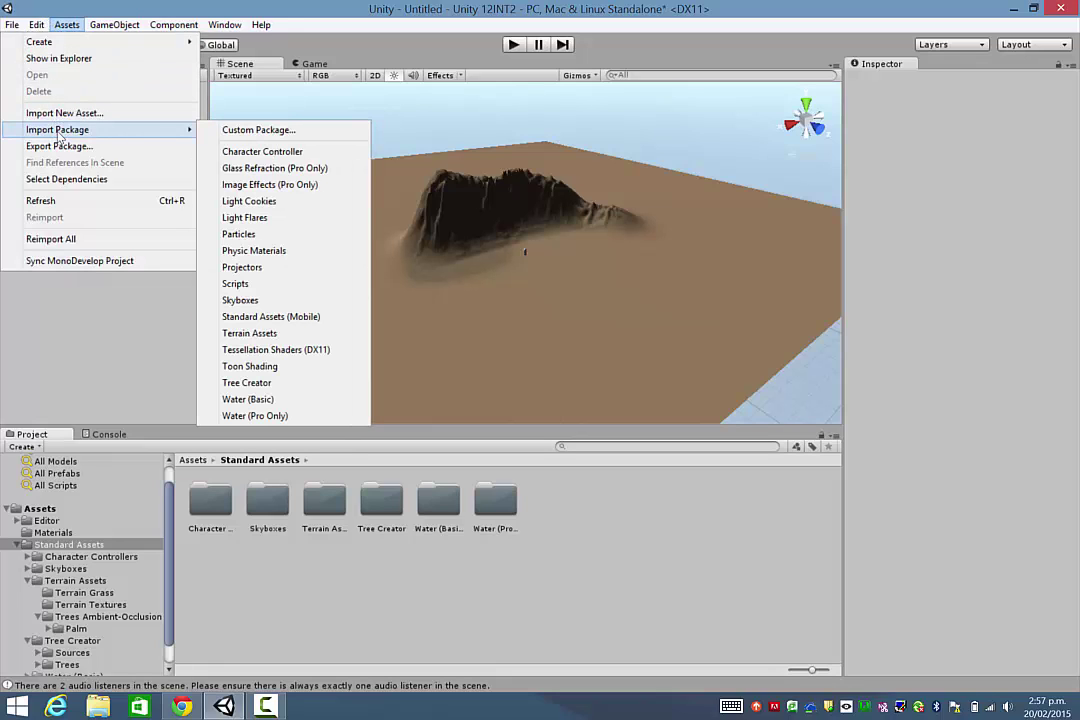
pyautogui.click(284, 381)
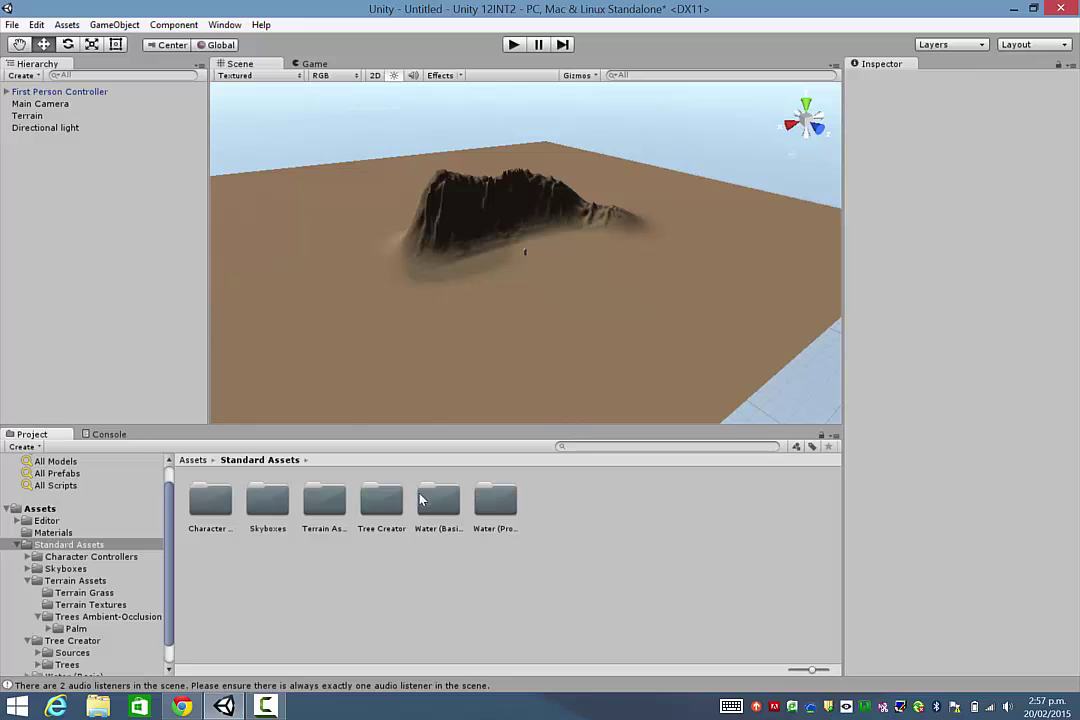
pyautogui.doubleClick(381, 505)
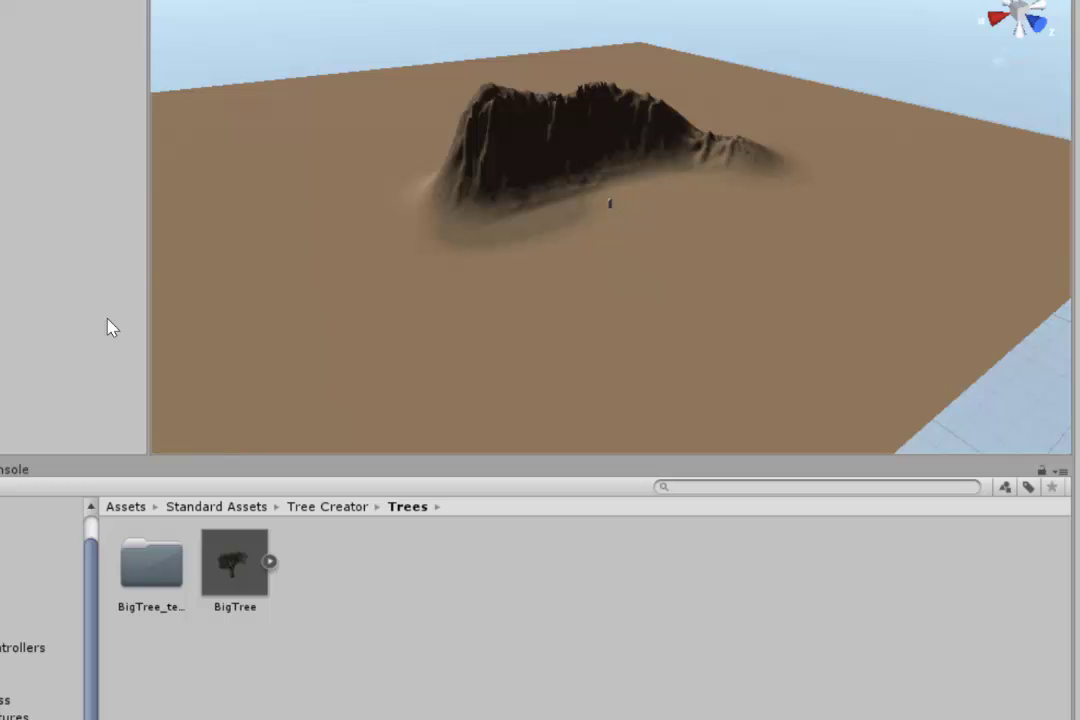
# Step: Place a BigTree on the terrain beside the hill and walk toward it in Play mode
pyautogui.moveTo(228, 585); pyautogui.dragTo(655, 205)
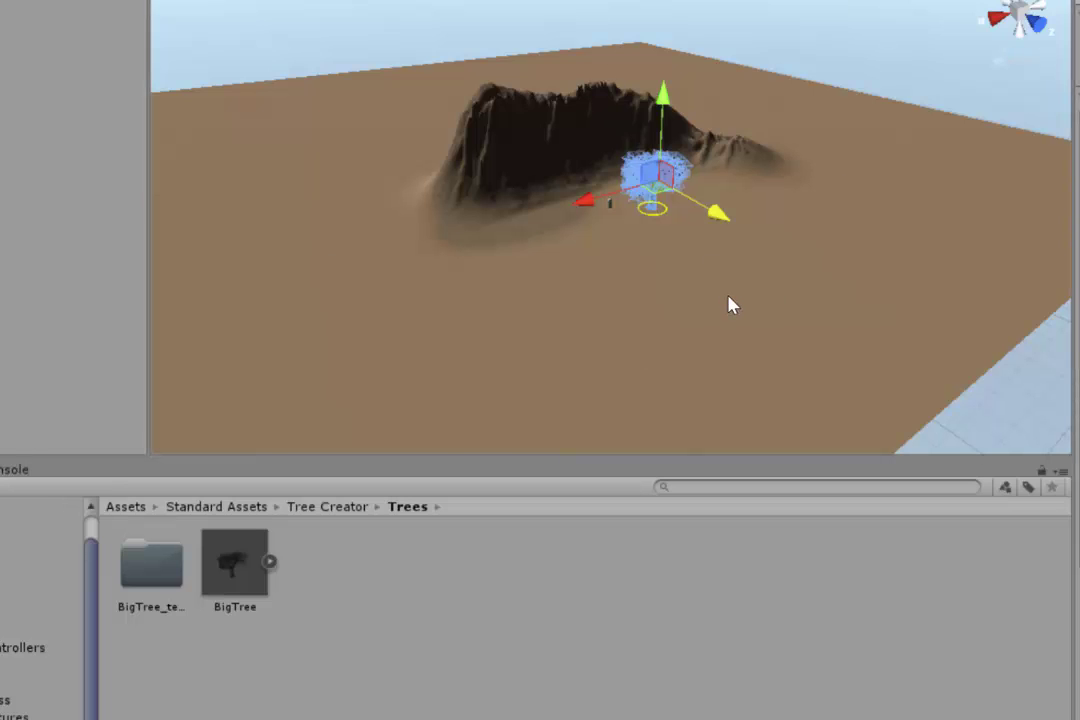
pyautogui.hotkey('ctrl', 'p')
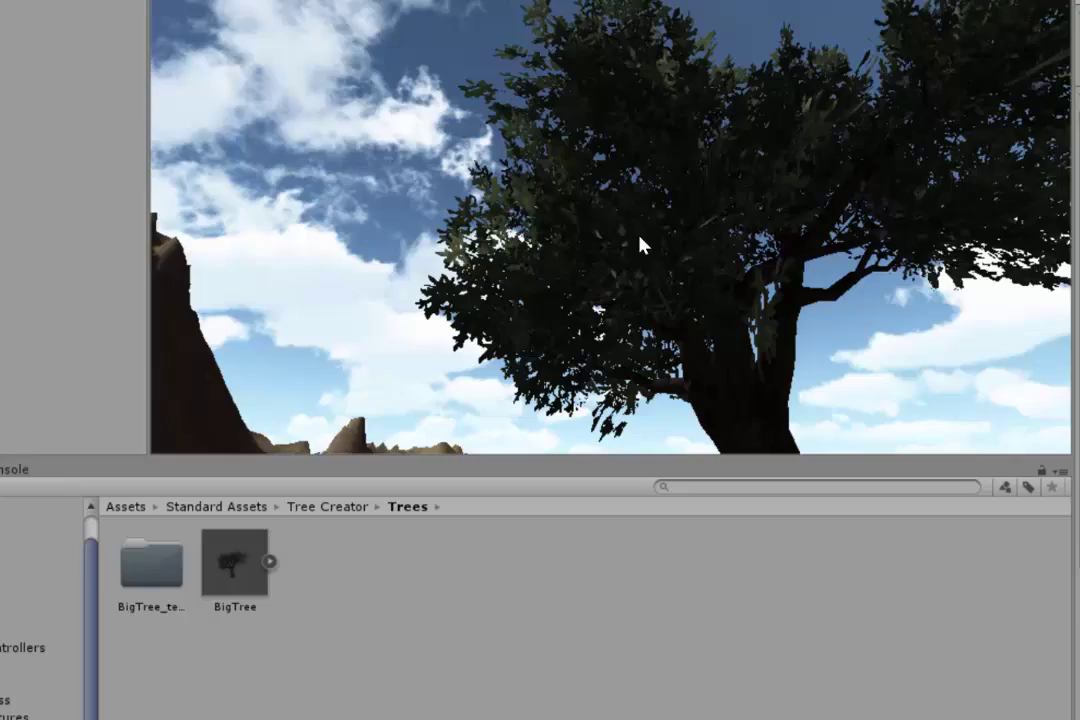
pyautogui.press('w')
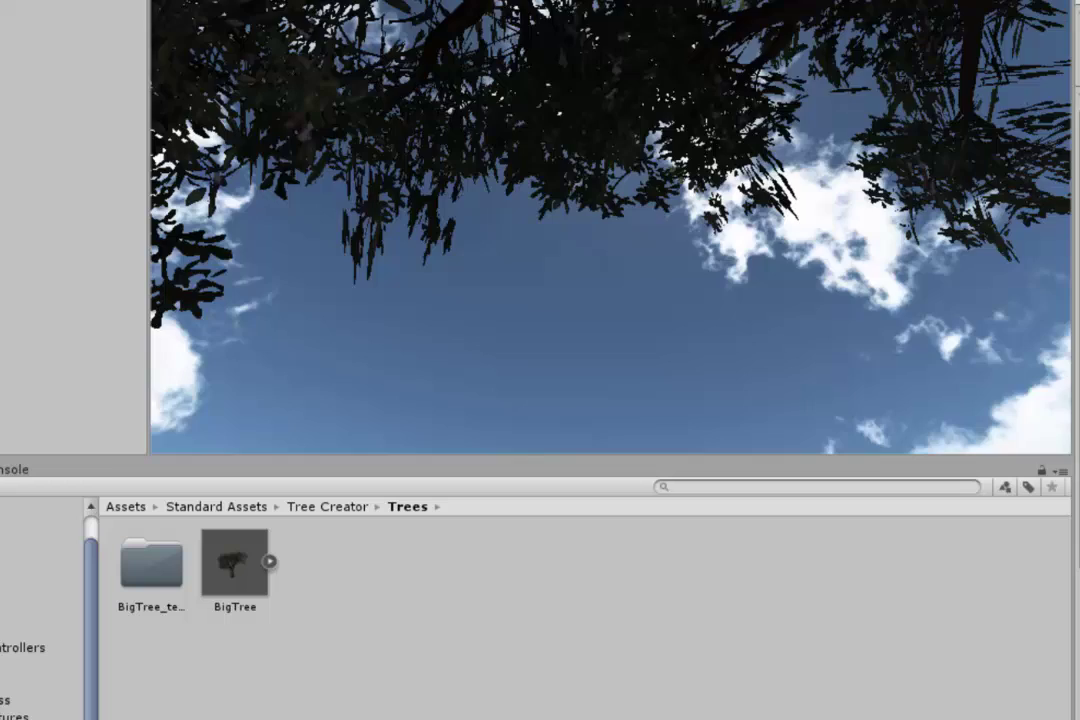
pyautogui.hotkey('ctrl', 'p')
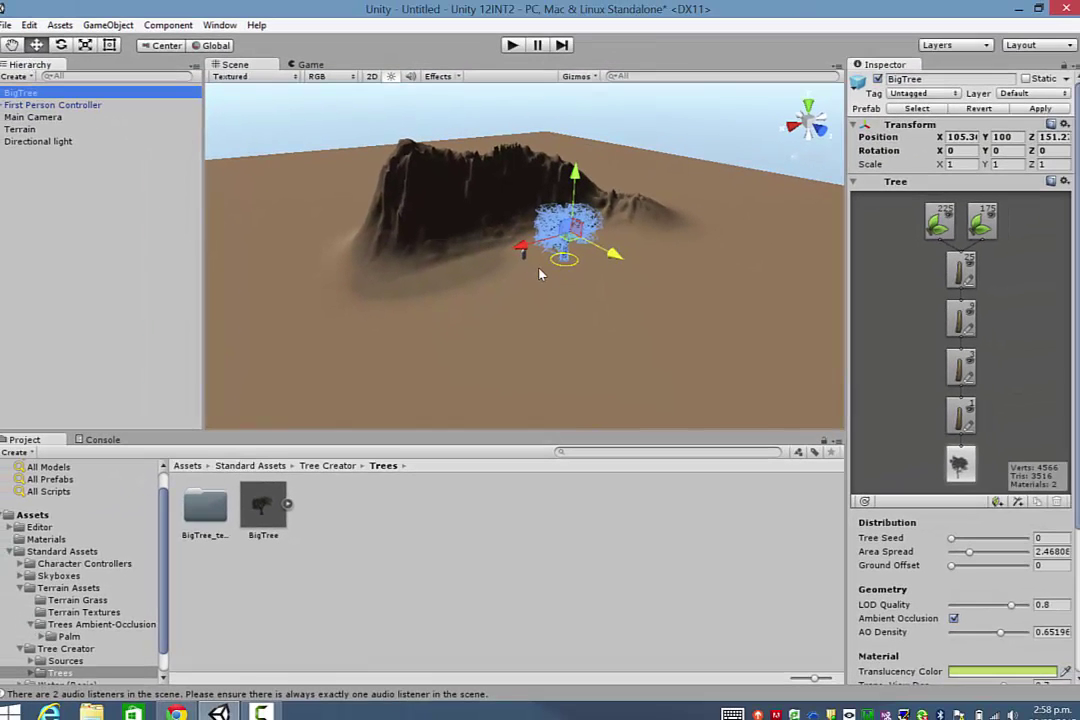
# Step: Select BigTree in the Hierarchy and add a Physics > Capsule Collider component to it
pyautogui.scroll(10, 540, 275)
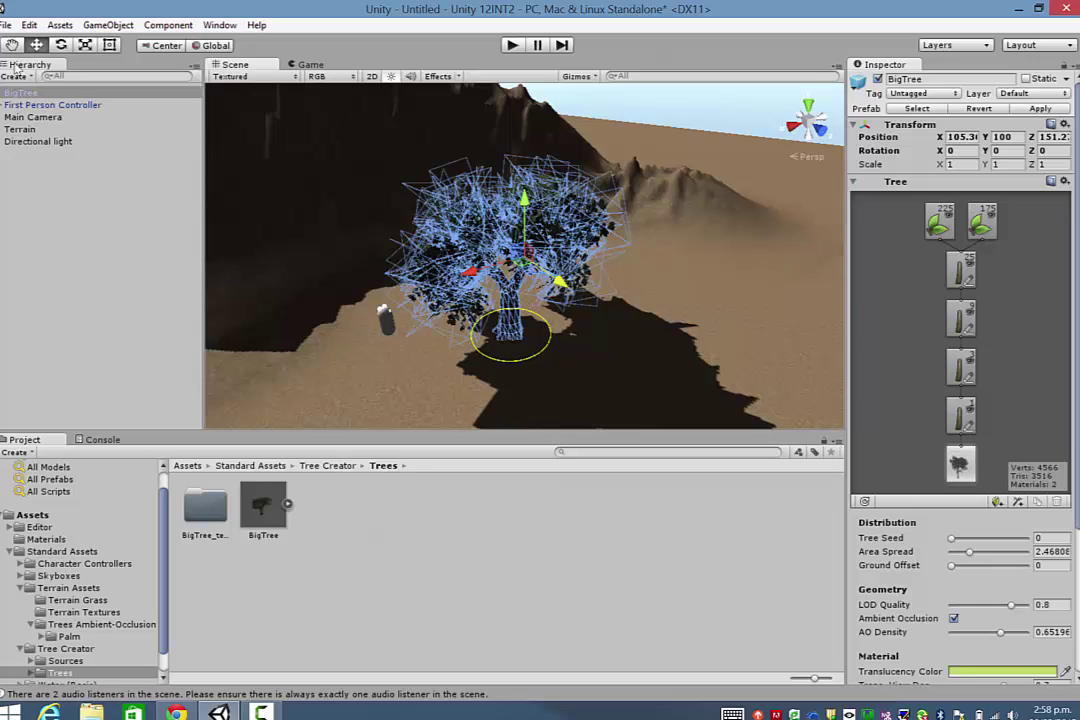
pyautogui.click(26, 93)
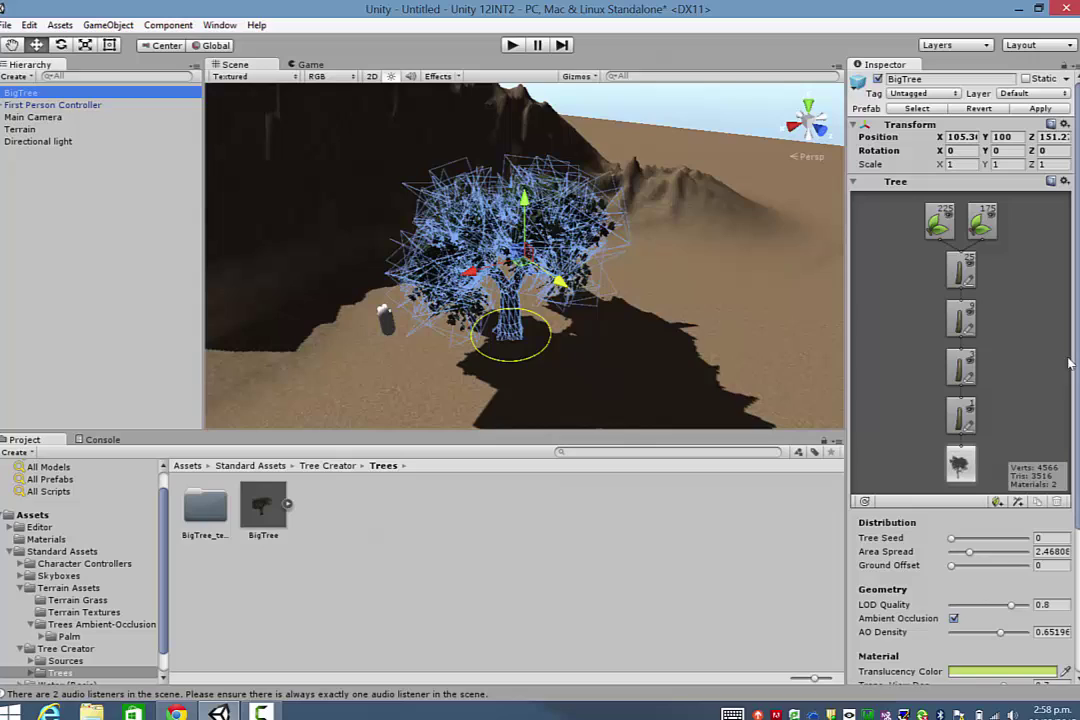
pyautogui.scroll(-8, 971, 644)
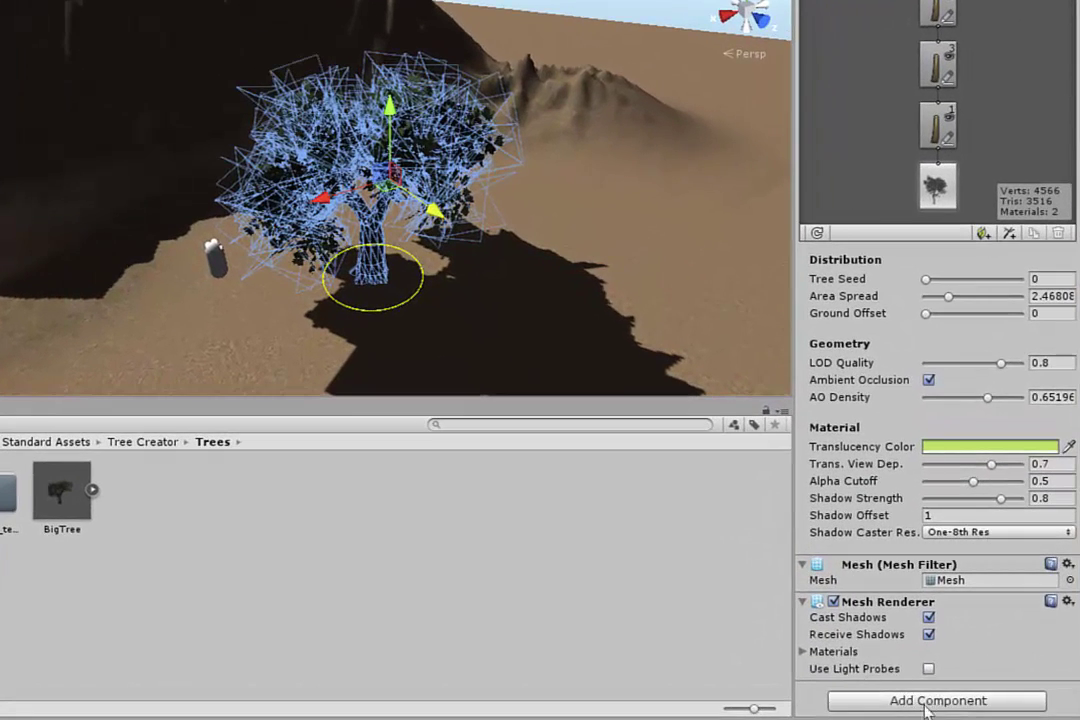
pyautogui.click(938, 701)
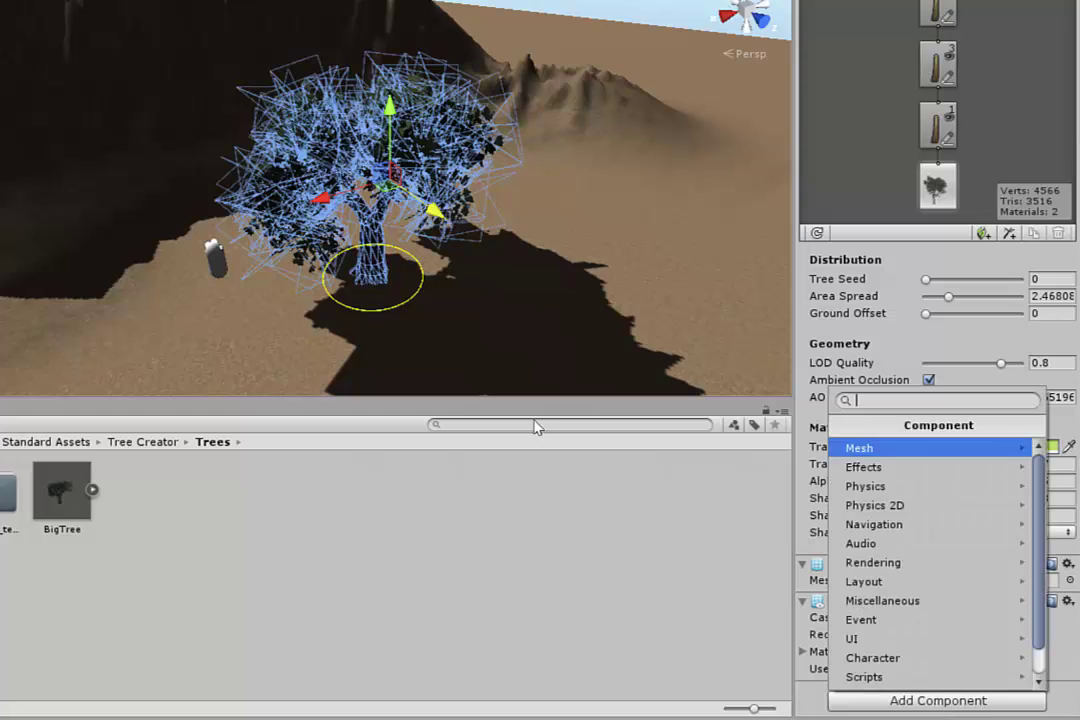
pyautogui.click(916, 490)
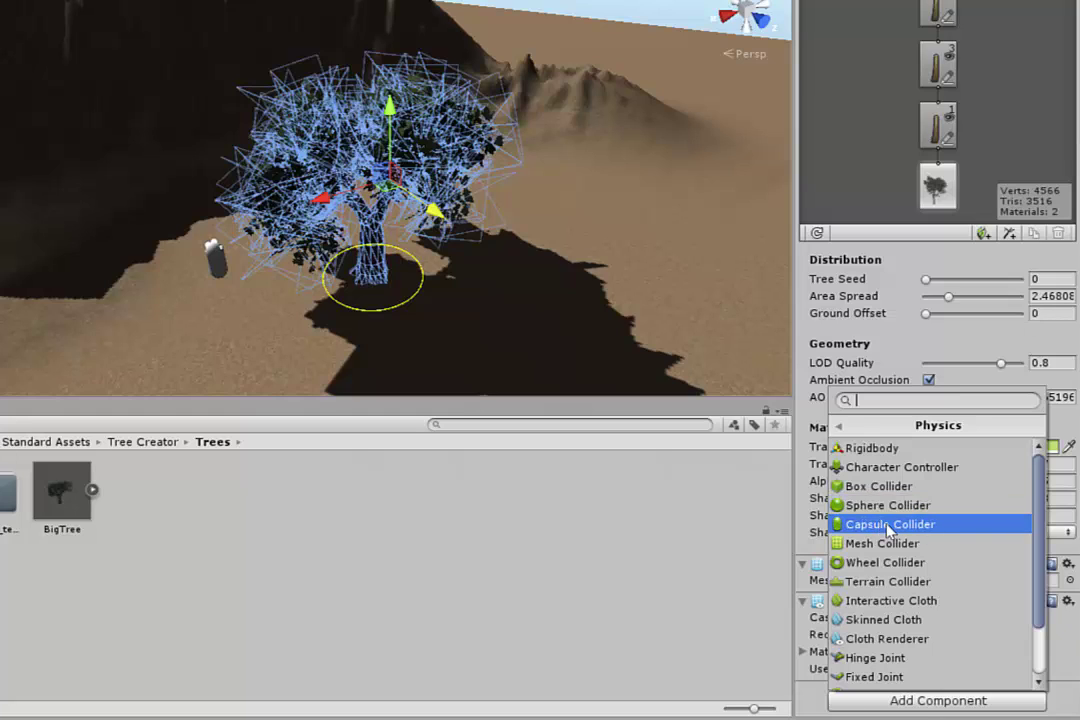
pyautogui.click(888, 525)
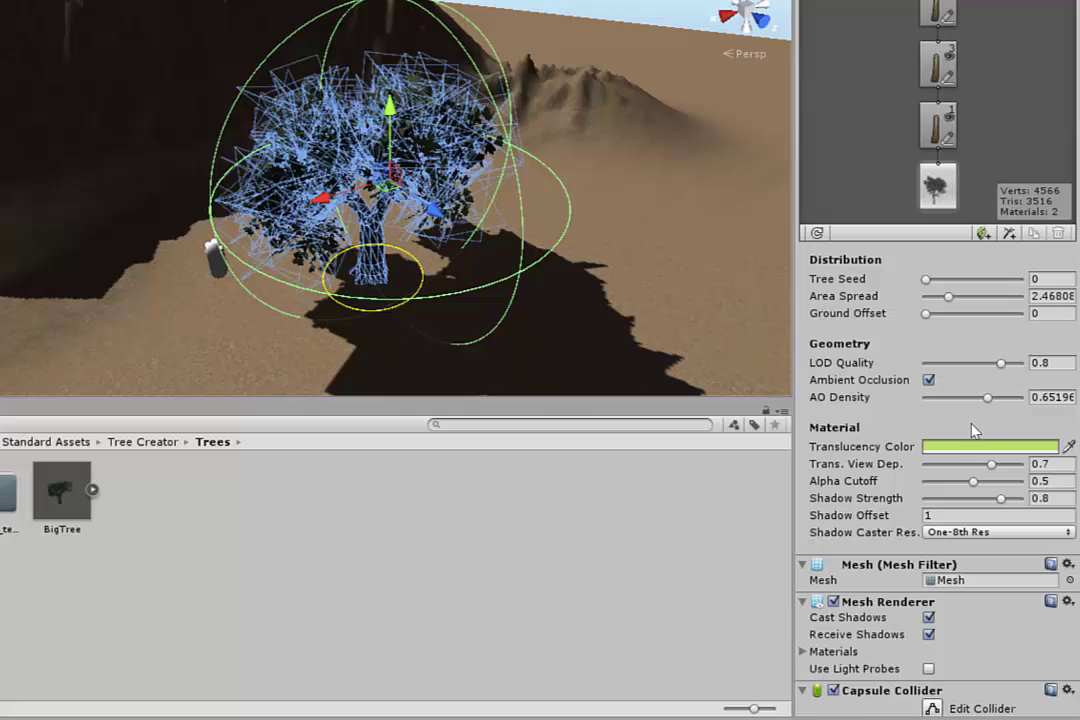
# Step: Set the BigTree Capsule Collider's Radius to 1.3
pyautogui.scroll(-3, 975, 430)
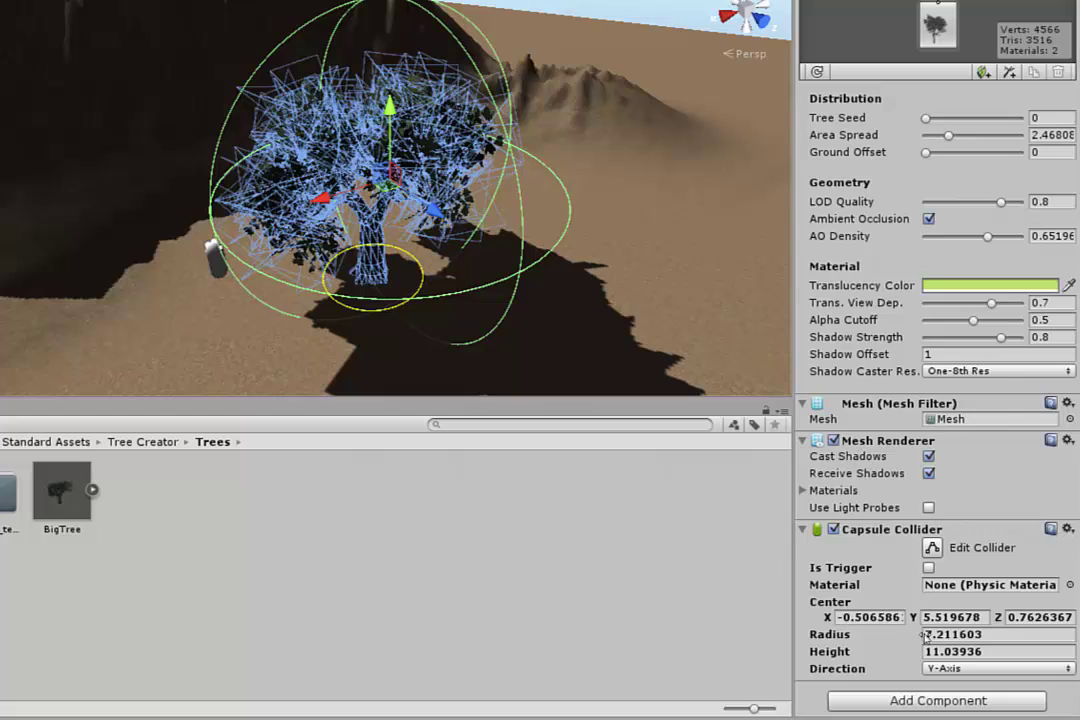
pyautogui.click(979, 634)
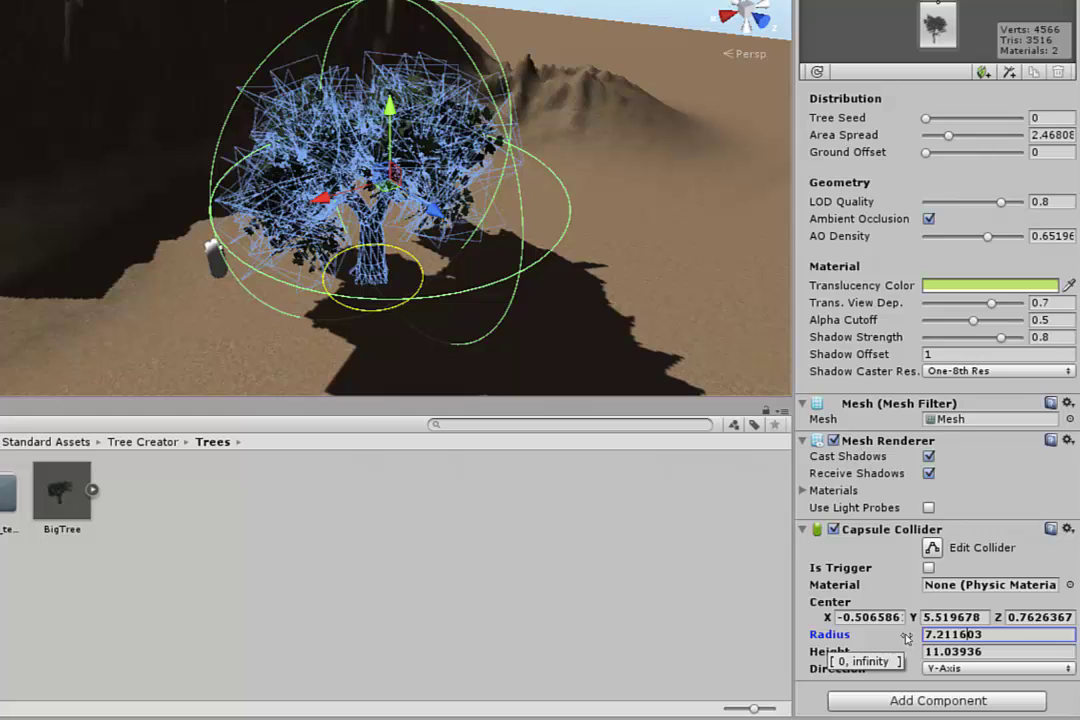
pyautogui.moveTo(906, 637); pyautogui.dragTo(858, 640)
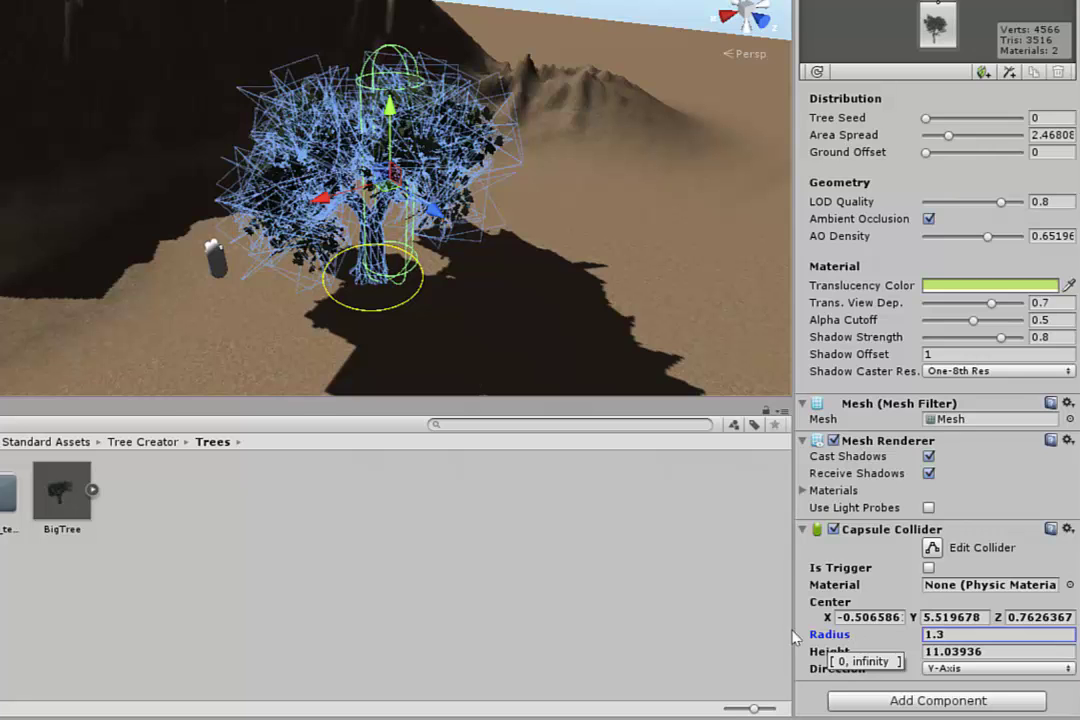
# Step: Scrub the capsule collider Center to X -0.07 and Z 0.18, orbiting to check it against the trunk
pyautogui.scroll(6, 417, 284)
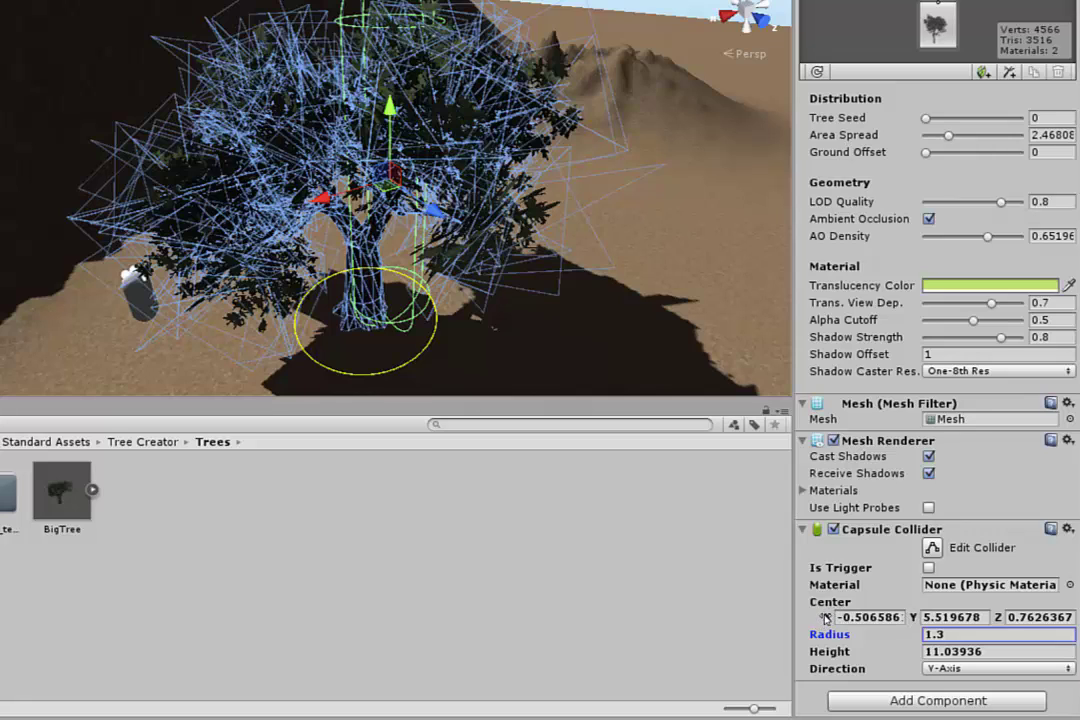
pyautogui.moveTo(826, 617); pyautogui.dragTo(840, 622)
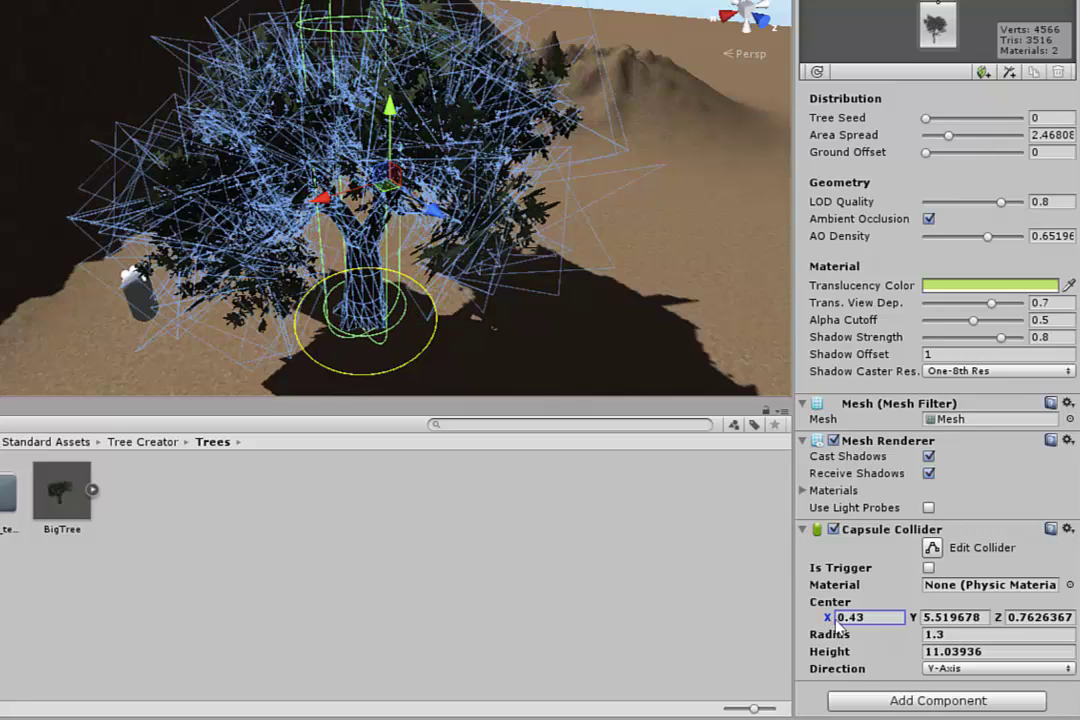
pyautogui.click(998, 619)
pyautogui.moveTo(1005, 620); pyautogui.dragTo(1008, 620)
pyautogui.keyDown('alt'); pyautogui.moveTo(279, 174); pyautogui.dragTo(496, 322); pyautogui.keyUp('alt')
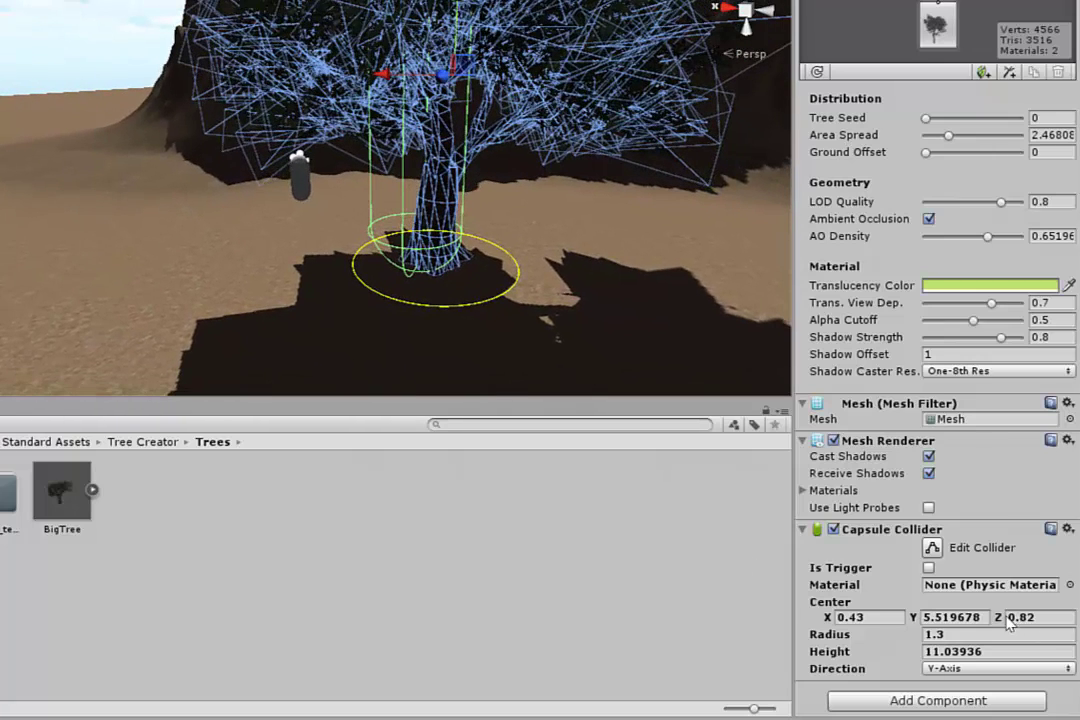
pyautogui.moveTo(998, 617); pyautogui.dragTo(1008, 618)
pyautogui.moveTo(827, 617)
pyautogui.mouseDown()
pyautogui.moveTo(843, 623)
pyautogui.moveTo(790, 617)
pyautogui.moveTo(815, 617)
pyautogui.mouseUp()
pyautogui.keyDown('alt'); pyautogui.moveTo(438, 212); pyautogui.dragTo(270, 232); pyautogui.keyUp('alt')
pyautogui.moveTo(828, 617)
pyautogui.mouseDown()
pyautogui.moveTo(870, 618)
pyautogui.moveTo(838, 618)
pyautogui.mouseUp()
pyautogui.moveTo(1003, 619); pyautogui.dragTo(974, 621)
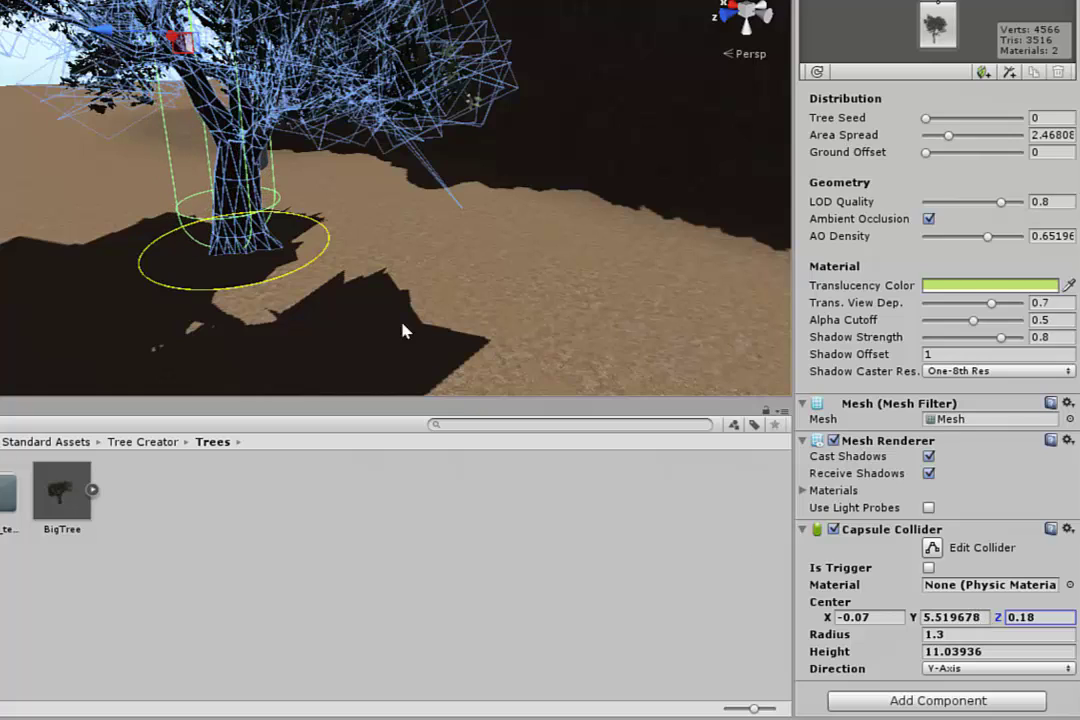
pyautogui.keyDown('alt'); pyautogui.moveTo(381, 284); pyautogui.dragTo(587, 330); pyautogui.keyUp('alt')
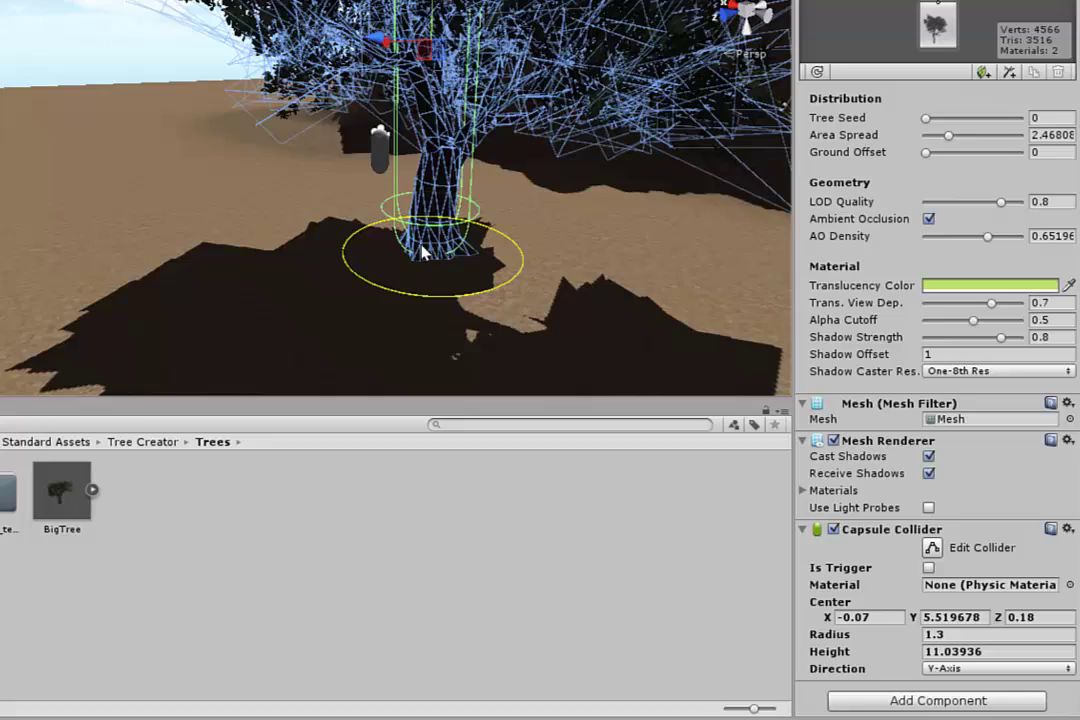
pyautogui.moveTo(321, 202); pyautogui.dragTo(397, 176, button='middle')
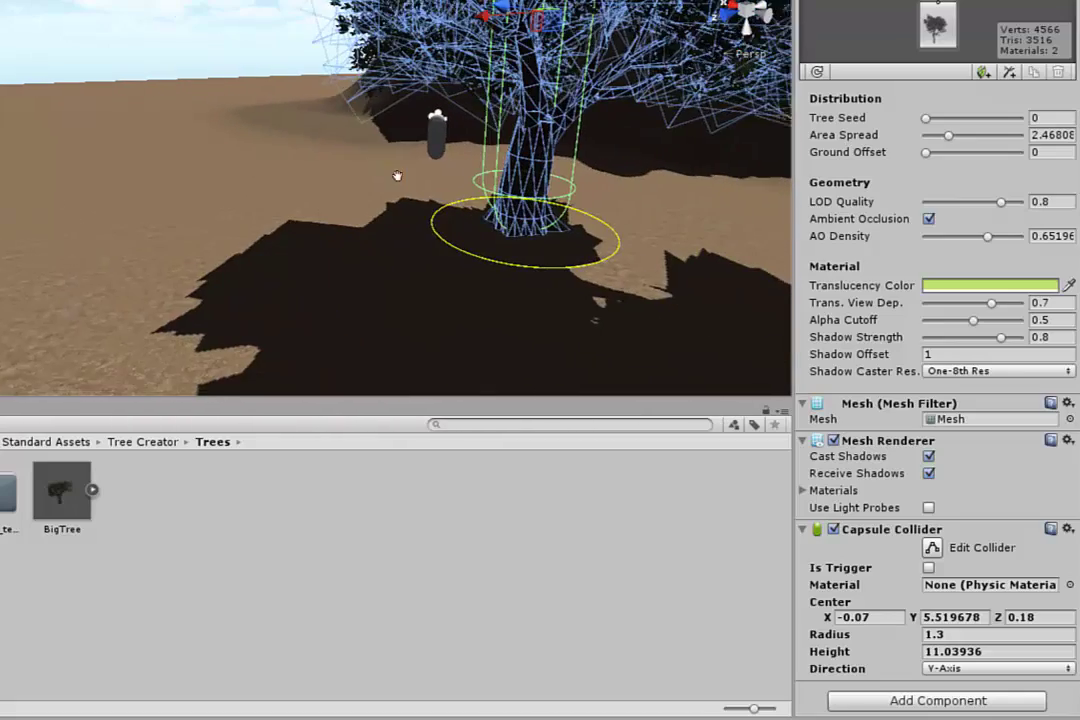
pyautogui.scroll(-4, 397, 176)
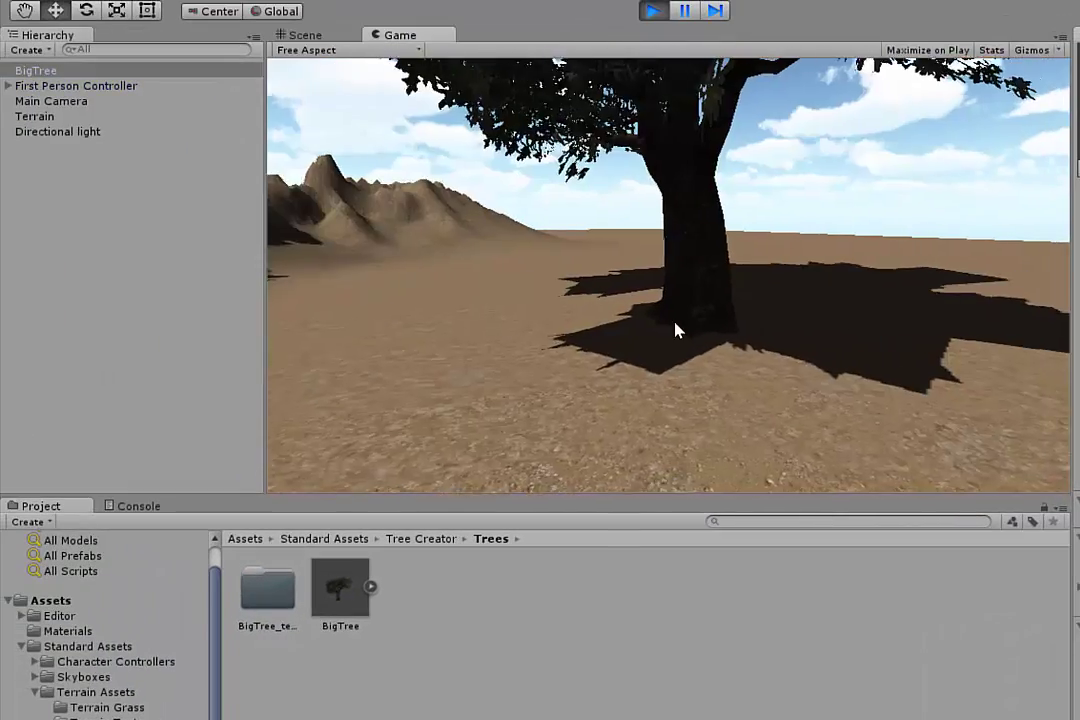
pyautogui.press('w')
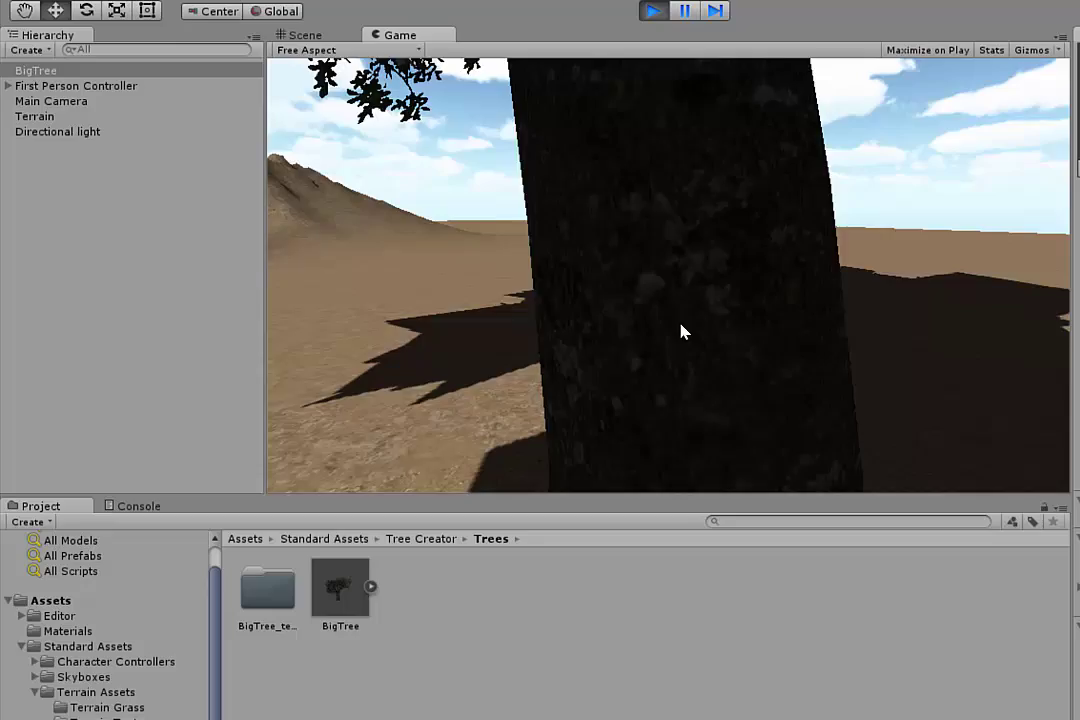
pyautogui.press('s')
pyautogui.press('w')
pyautogui.press('s')
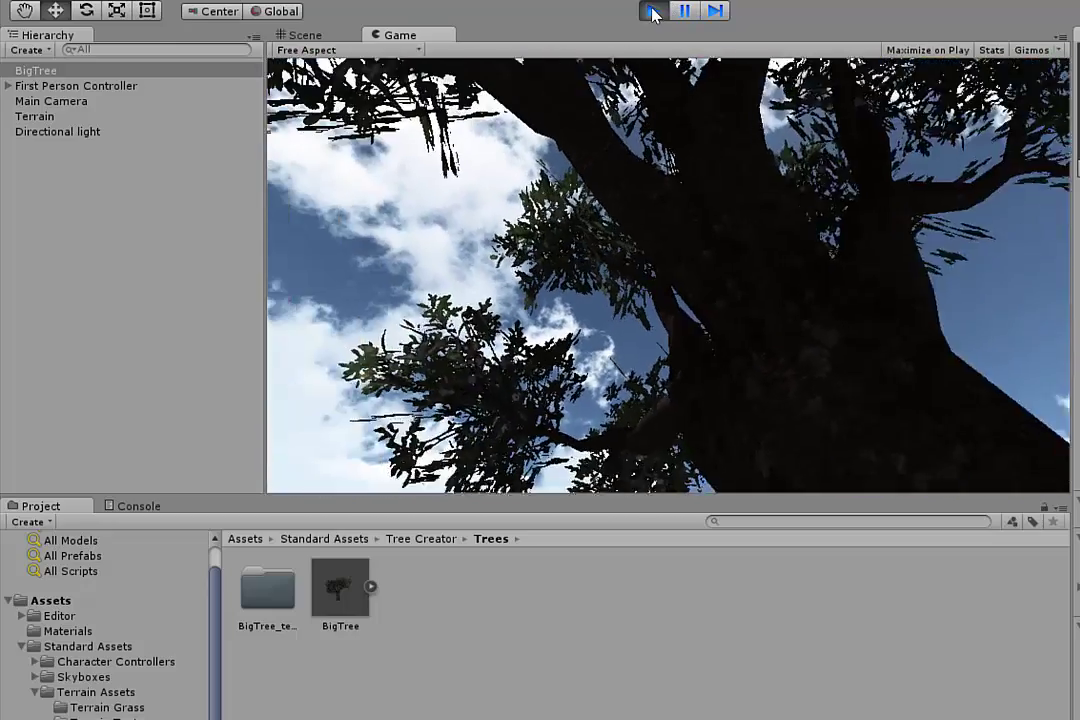
pyautogui.click(652, 11)
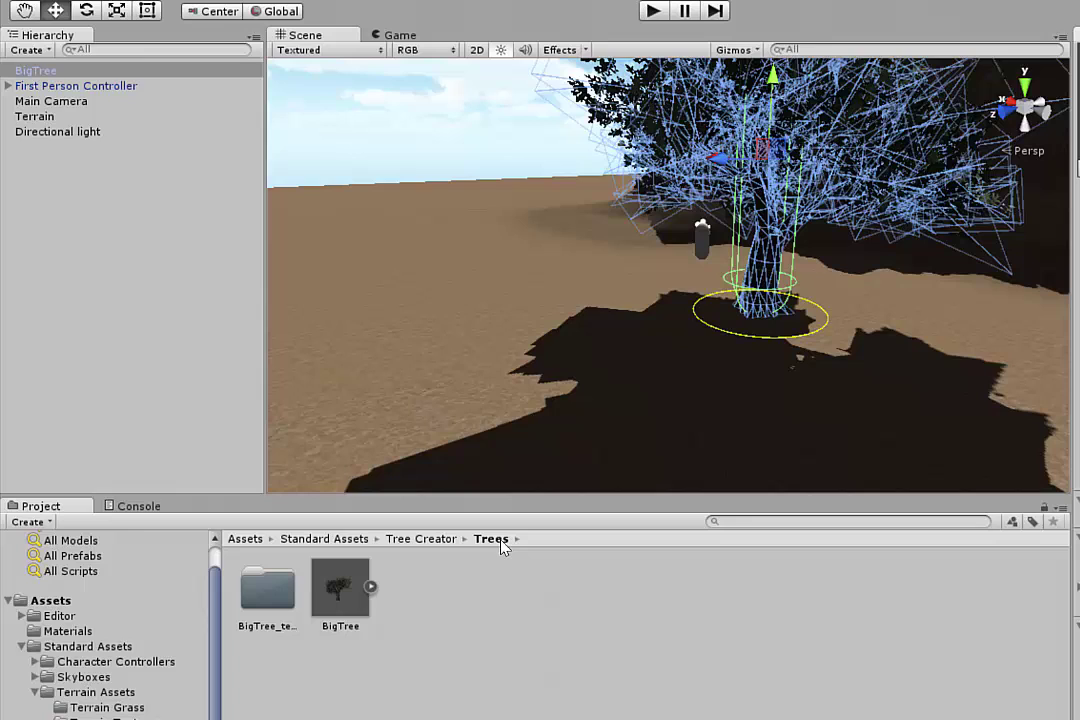
# Step: Create a new prefab in the Trees folder named BigTreeCollider
pyautogui.rightClick(298, 399)
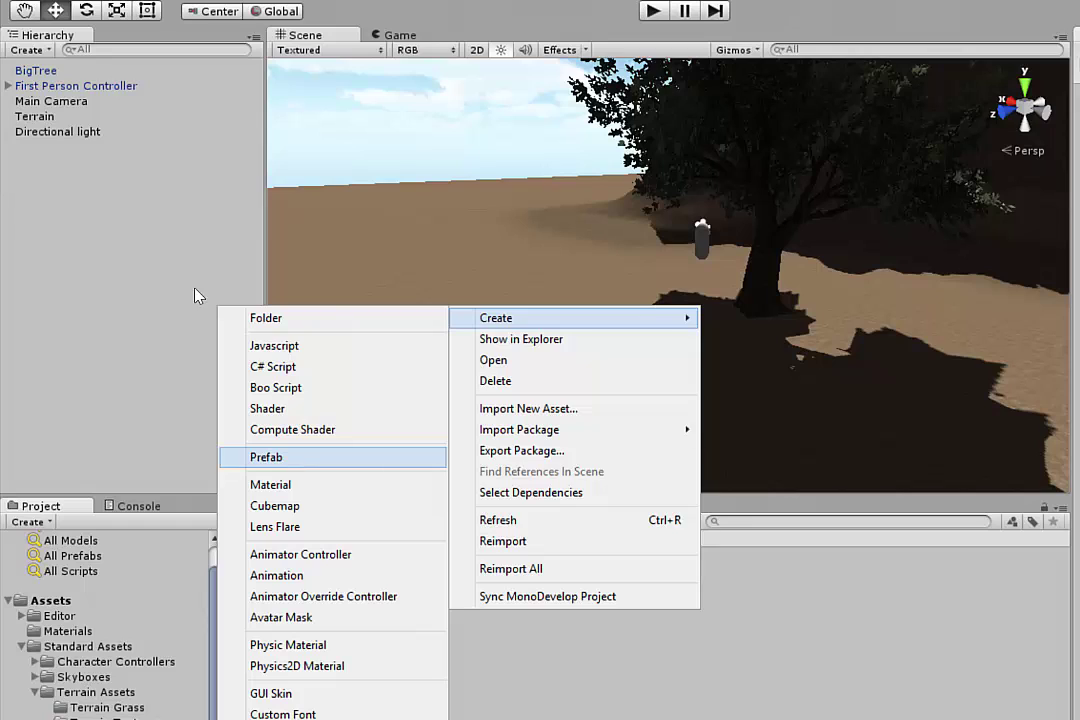
pyautogui.press('Return')
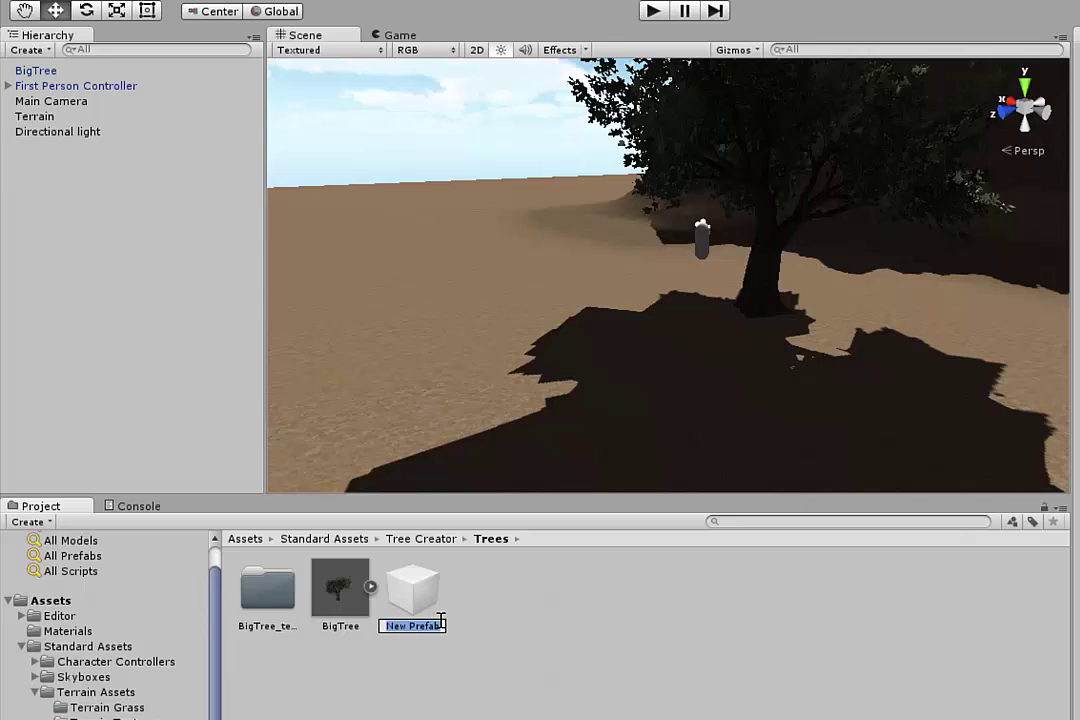
pyautogui.write('BigTreeC')
pyautogui.write('ollider')
pyautogui.press('Return')
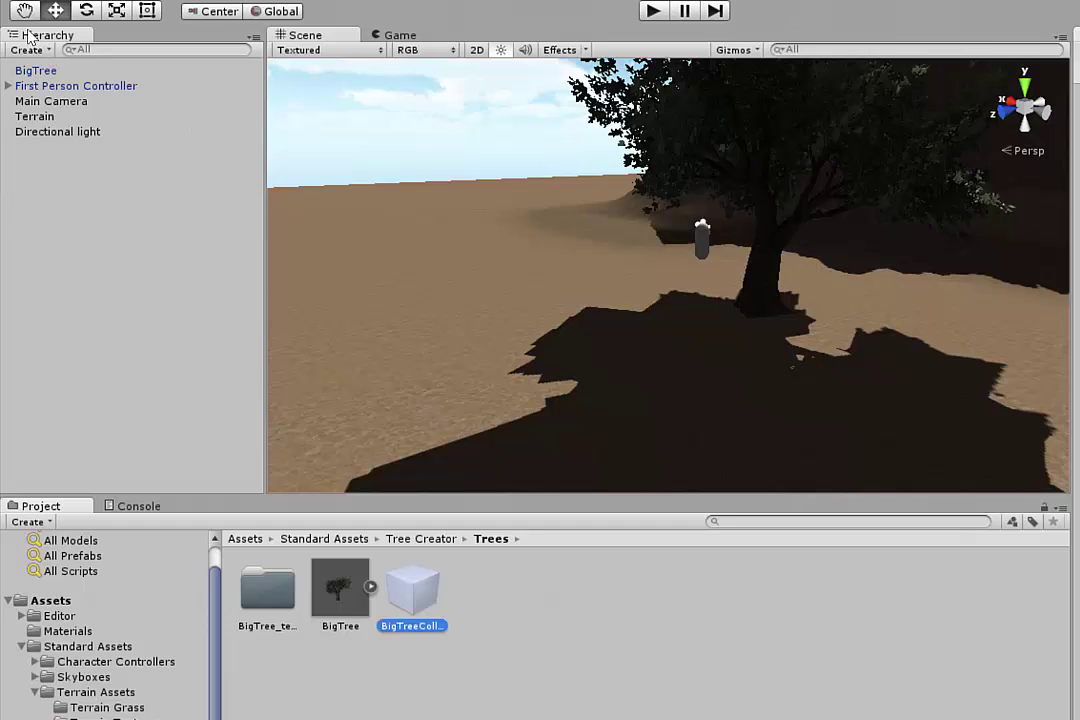
# Step: Drag BigTree into the BigTreeCollider prefab, then delete BigTree from the scene and view the whole terrain
pyautogui.moveTo(38, 70); pyautogui.dragTo(415, 577)
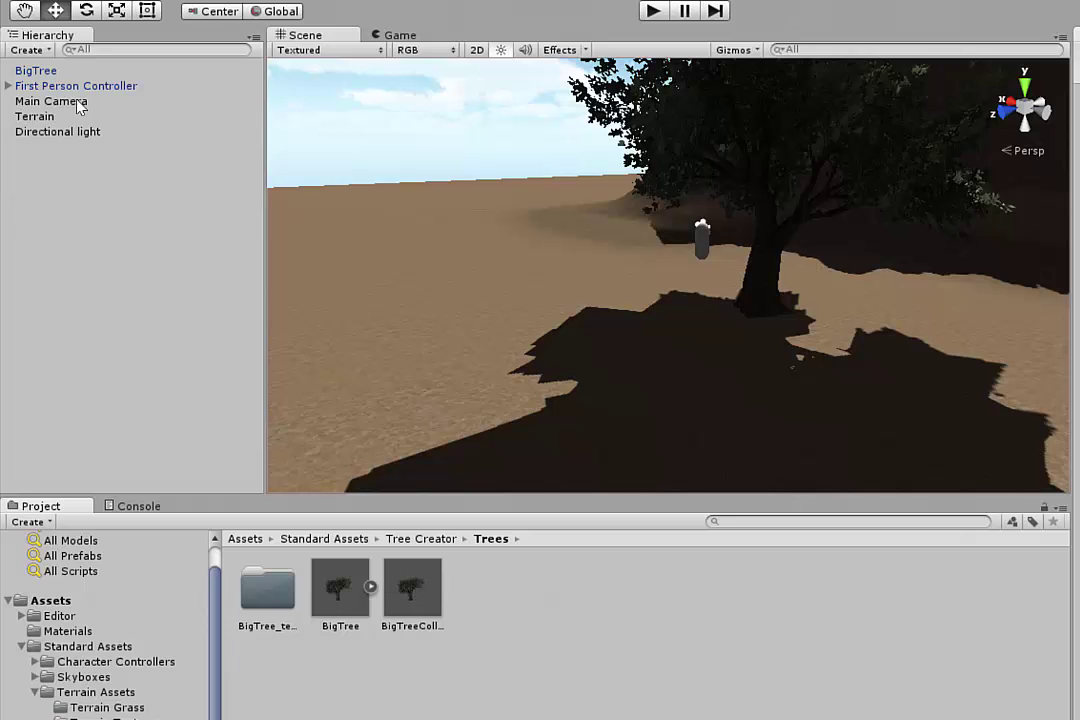
pyautogui.click(37, 70)
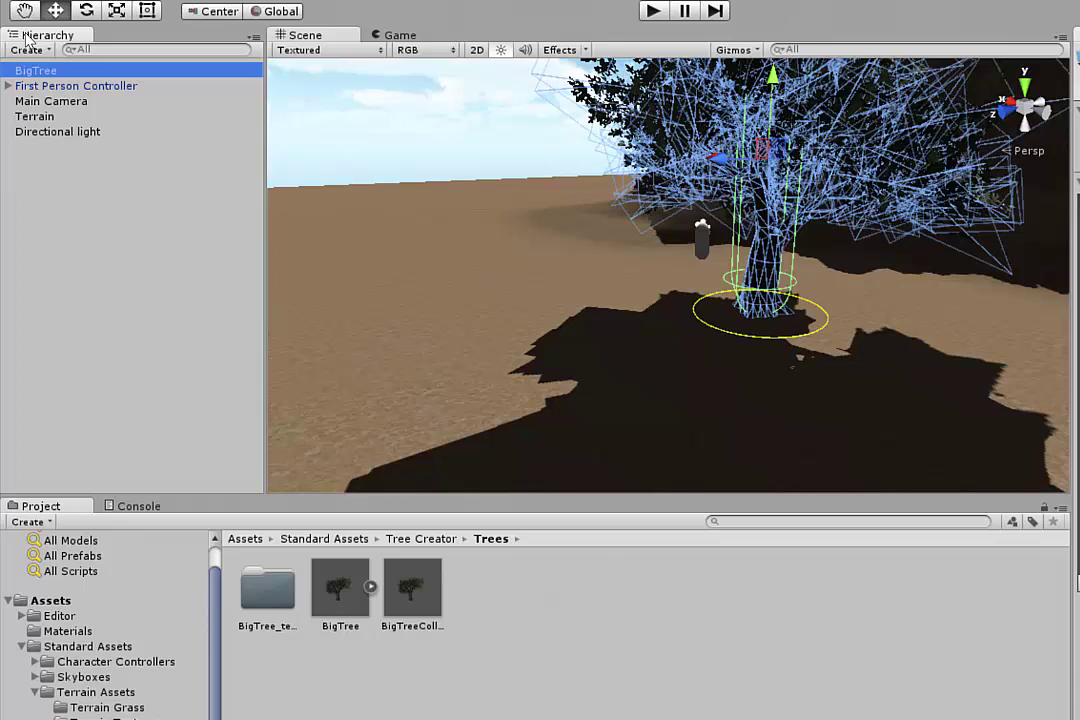
pyautogui.press('Delete')
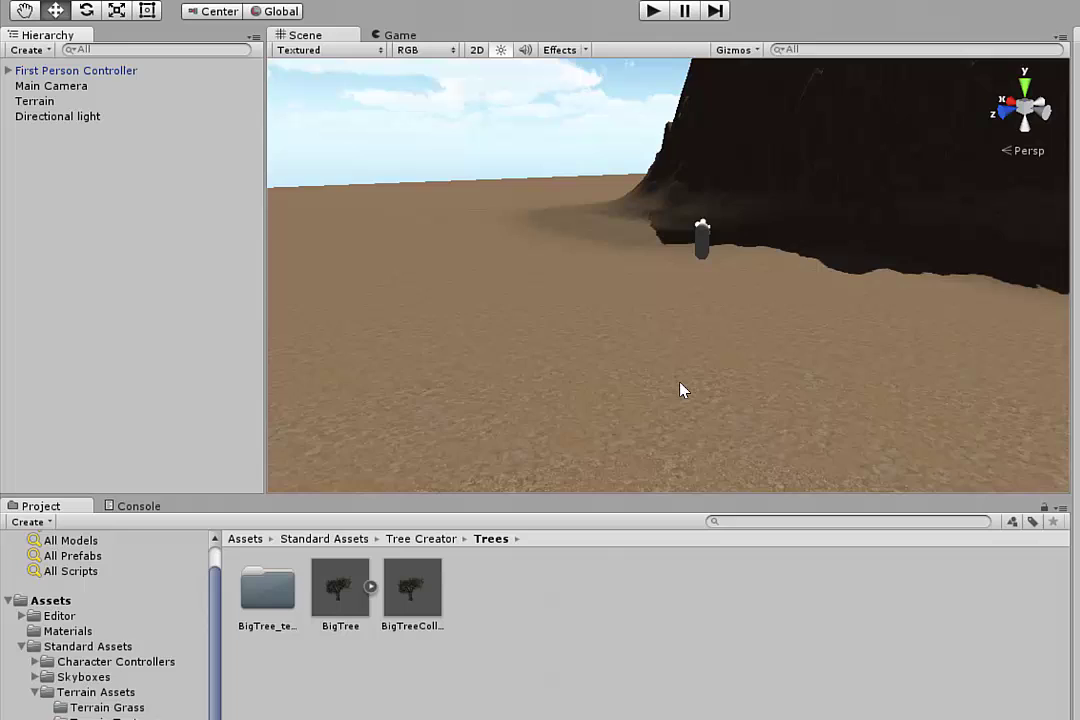
pyautogui.scroll(-8, 700, 340)
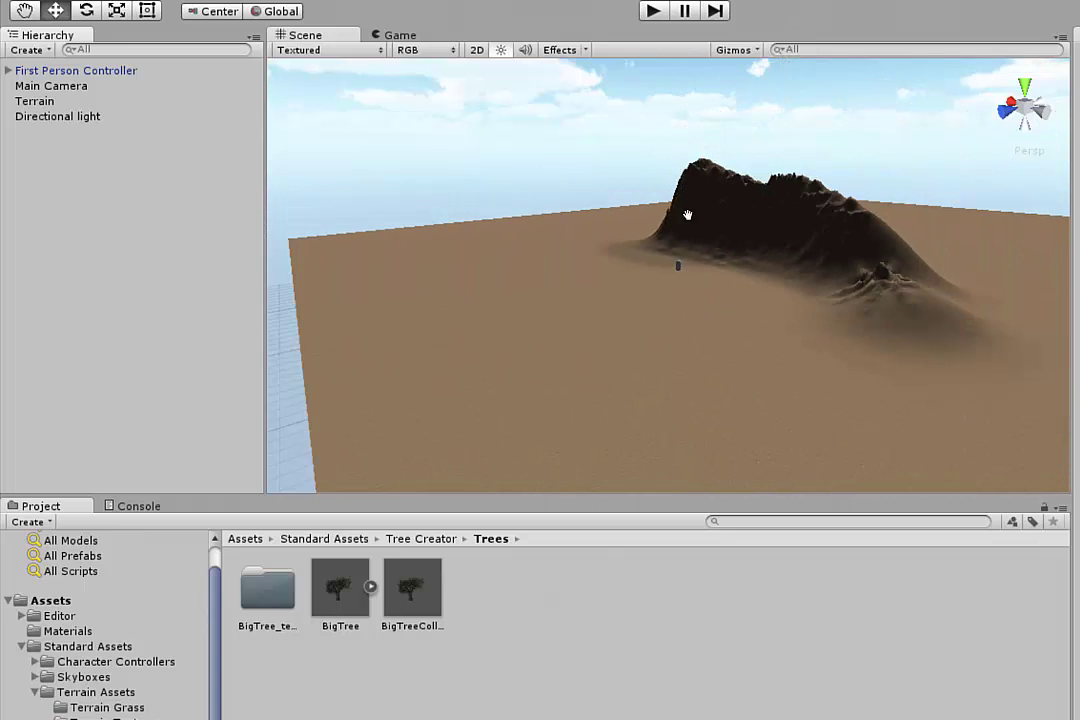
pyautogui.moveTo(687, 215); pyautogui.dragTo(666, 290, button='middle')
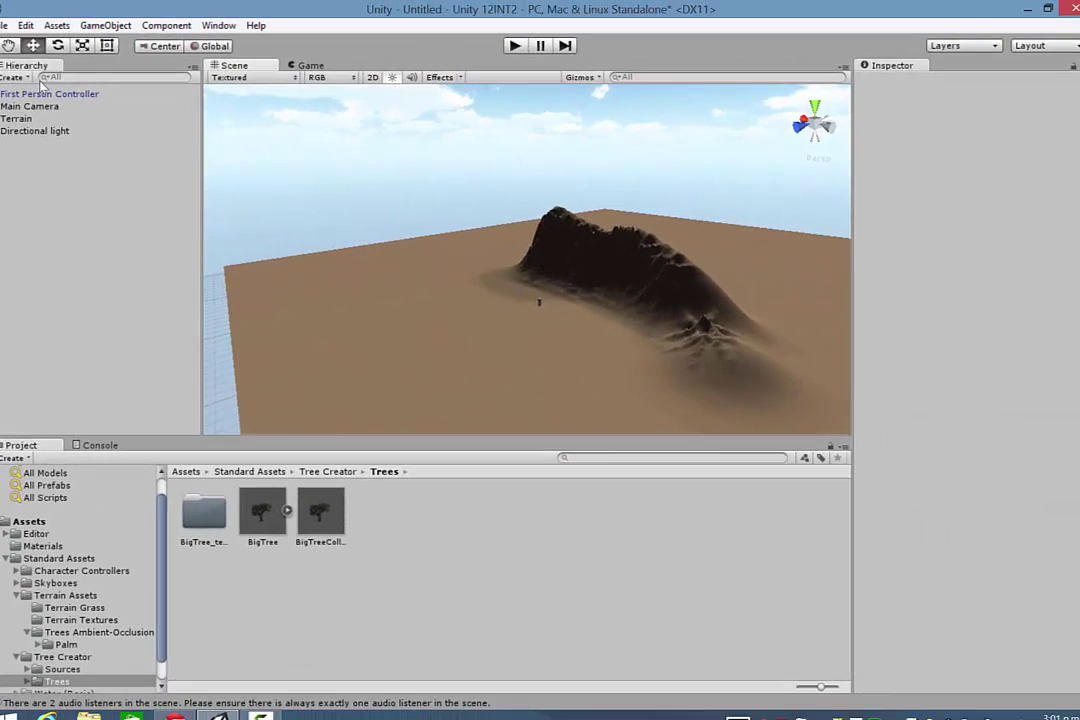
# Step: Select the Terrain and switch its Terrain component to Place Trees mode
pyautogui.click(22, 118)
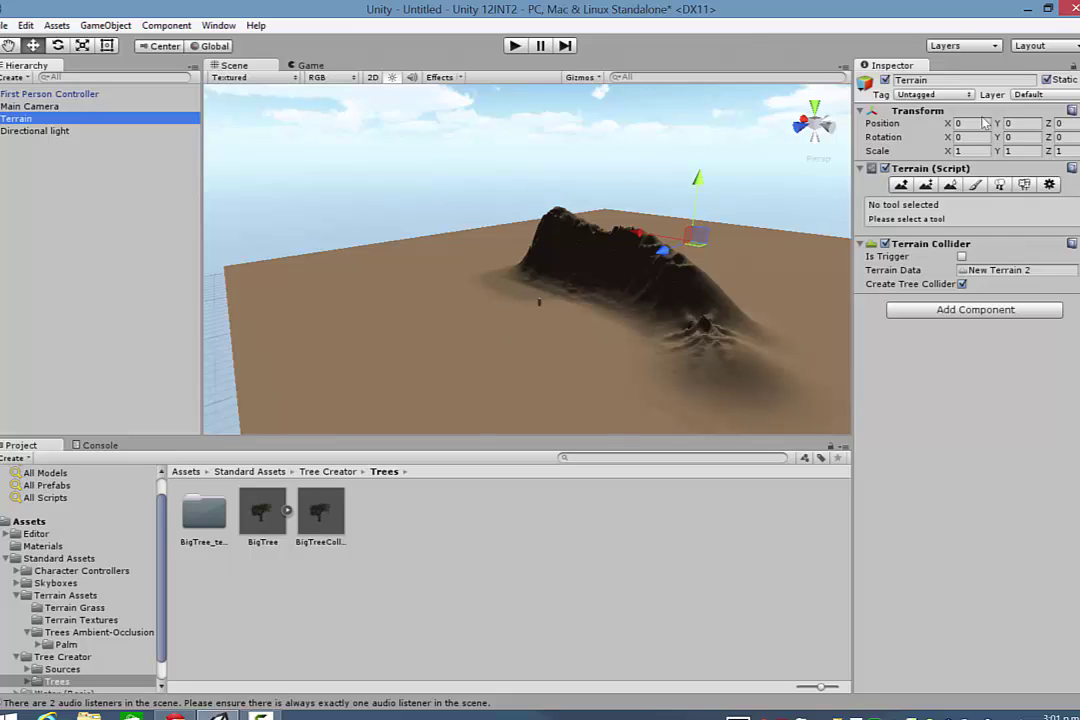
pyautogui.click(999, 185)
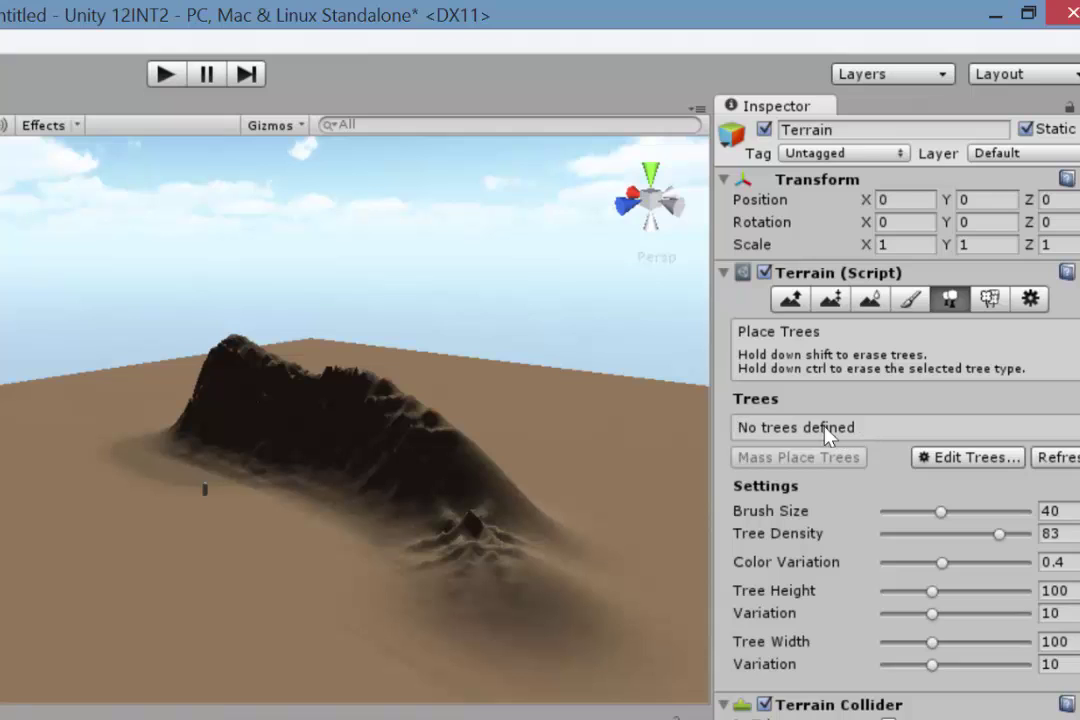
# Step: Start a new terrain tree via Edit Trees > Add Tree using BigTreeCollider with Bend Factor 1
pyautogui.click(968, 458)
pyautogui.click(980, 464)
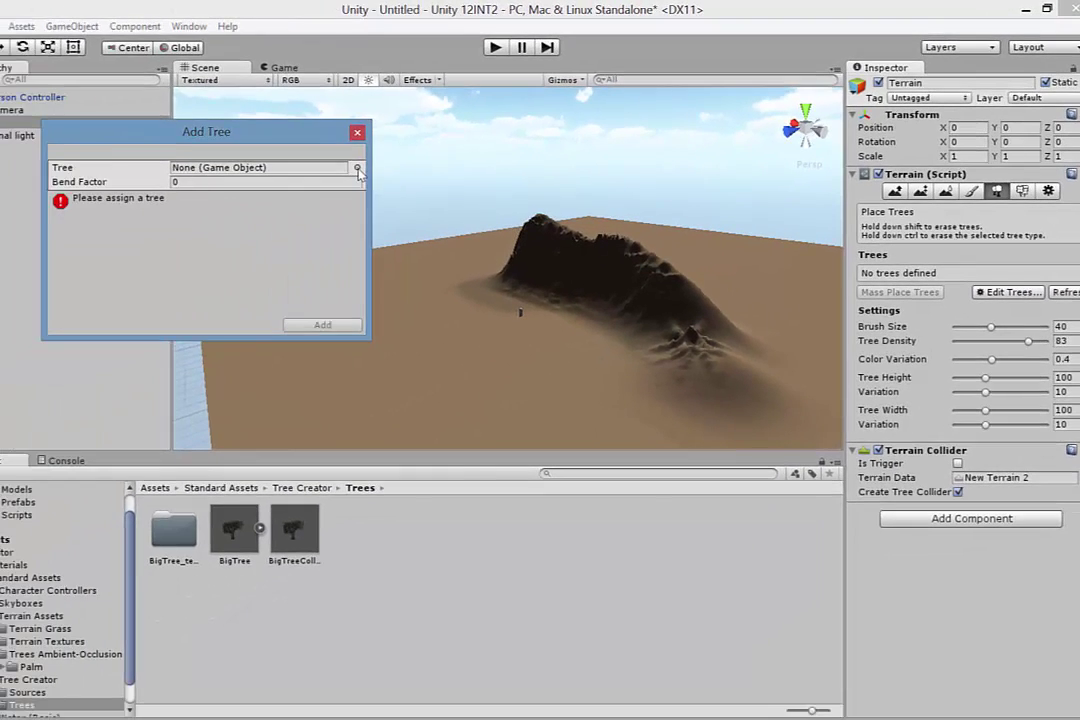
pyautogui.click(212, 205)
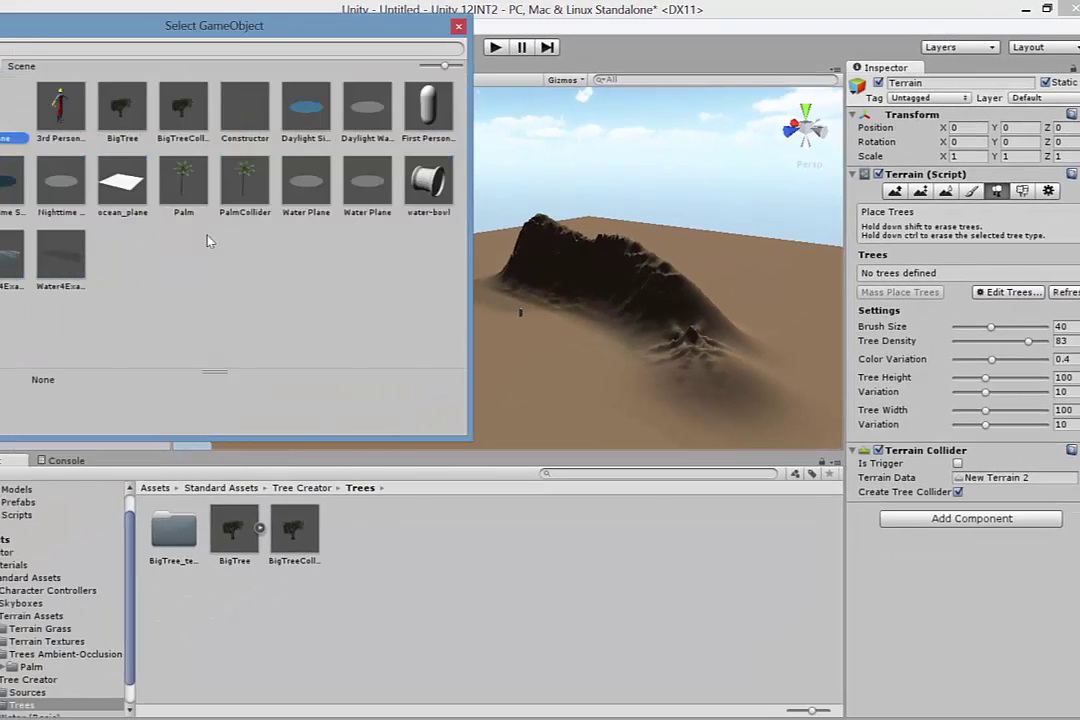
pyautogui.click(117, 116)
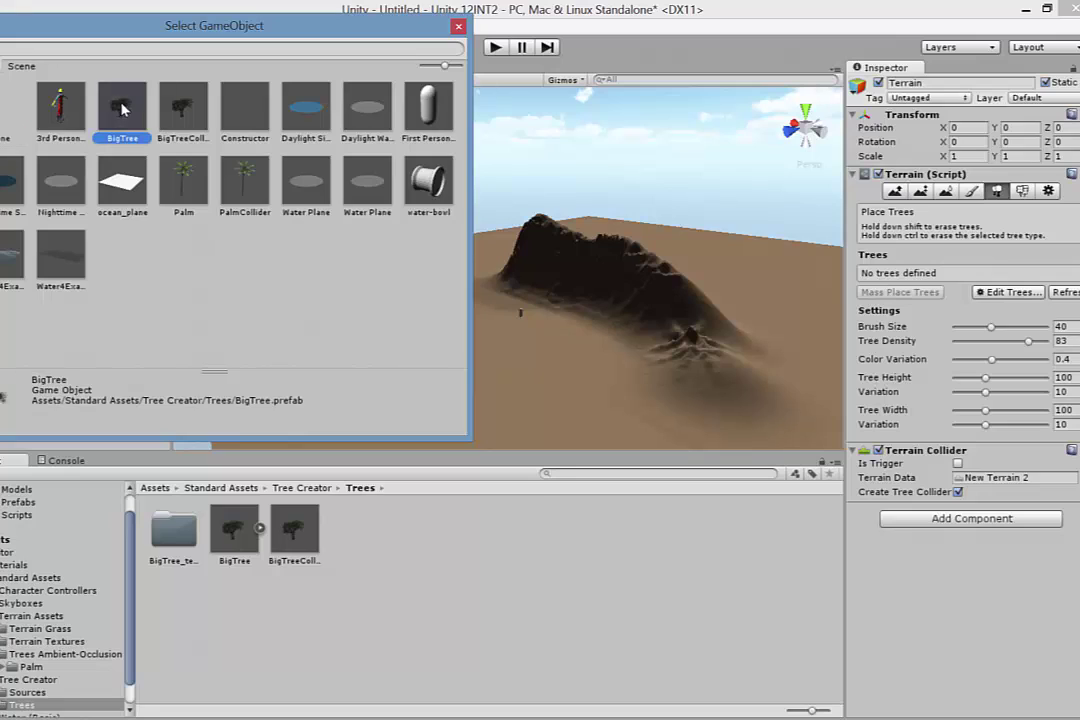
pyautogui.click(184, 110)
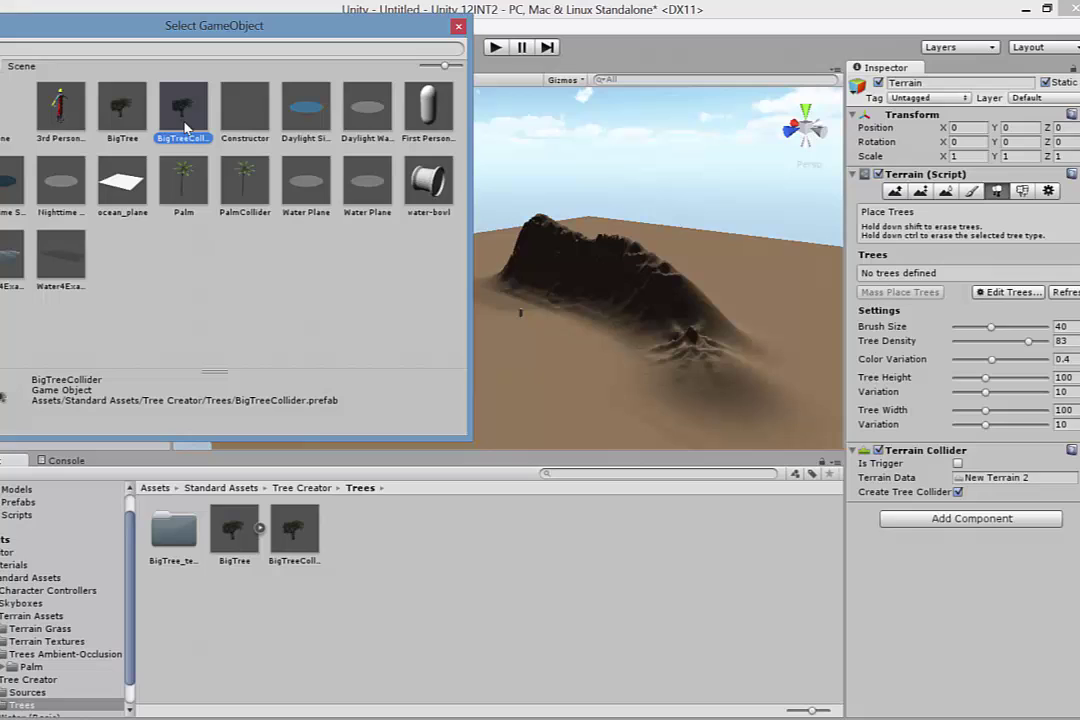
pyautogui.doubleClick(160, 98)
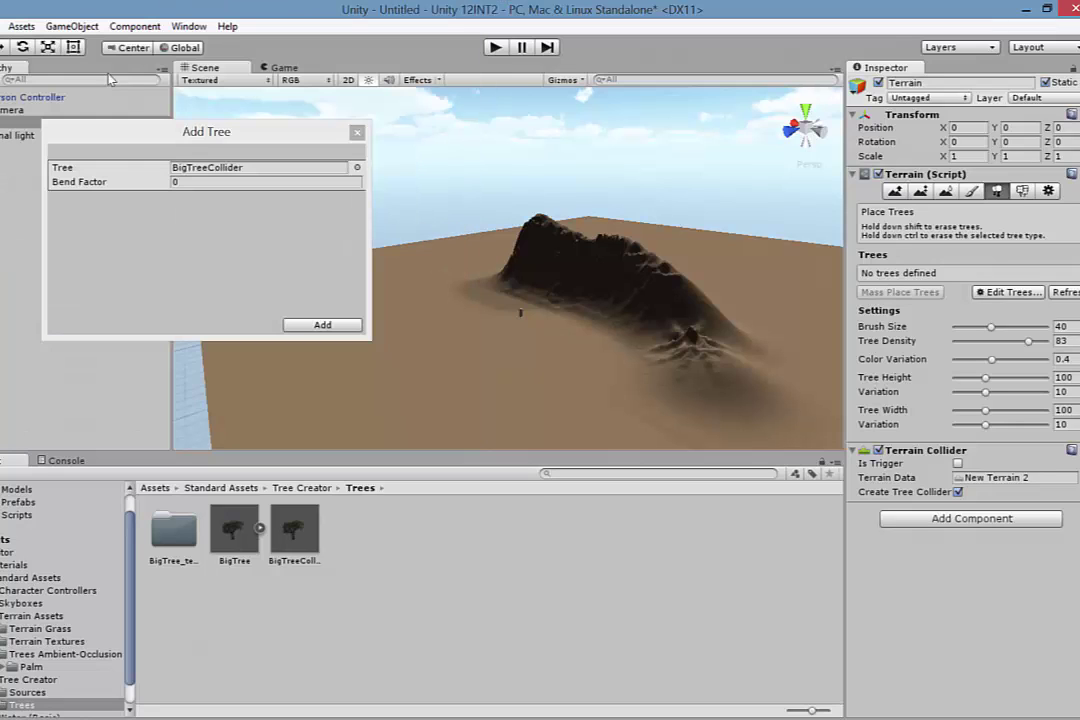
pyautogui.click(182, 182)
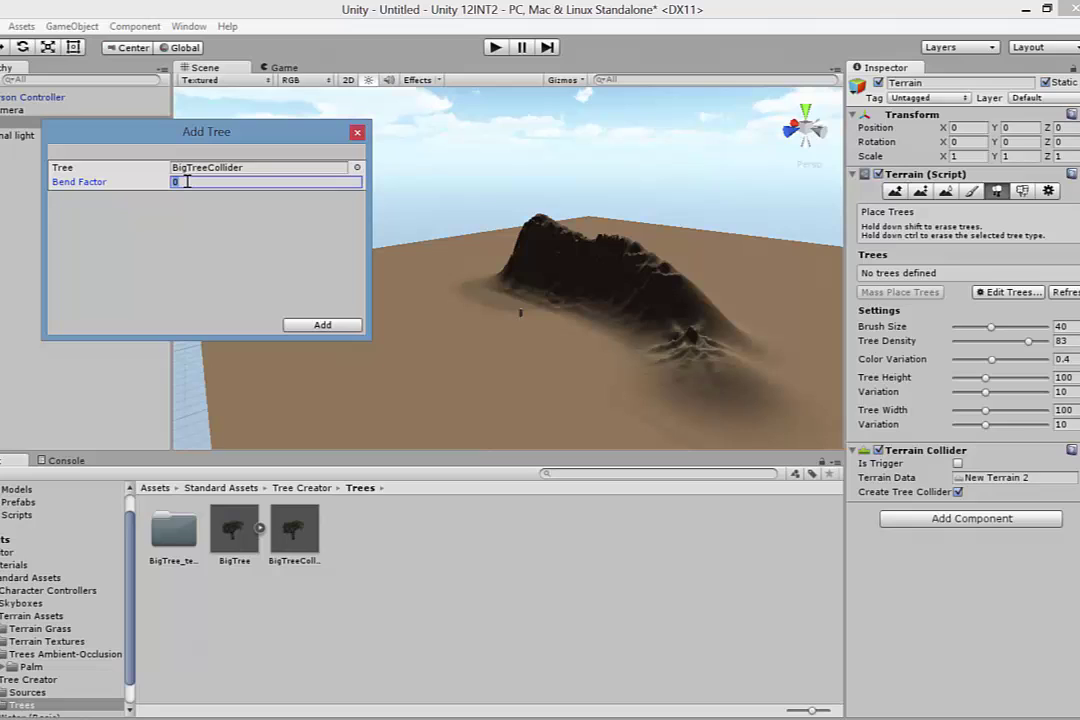
pyautogui.write('1')
# Step: Add BigTreeCollider, then set brush 17.5, density 38, height 88, variation 30, width variation 17
pyautogui.click(322, 325)
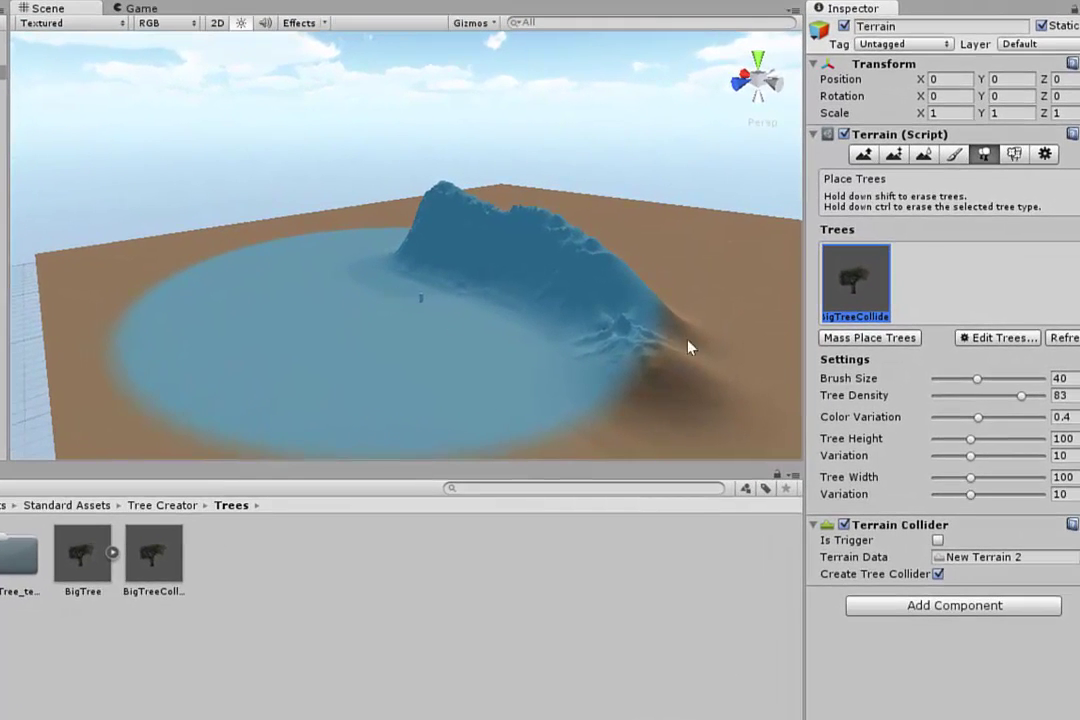
pyautogui.moveTo(977, 378); pyautogui.dragTo(952, 379)
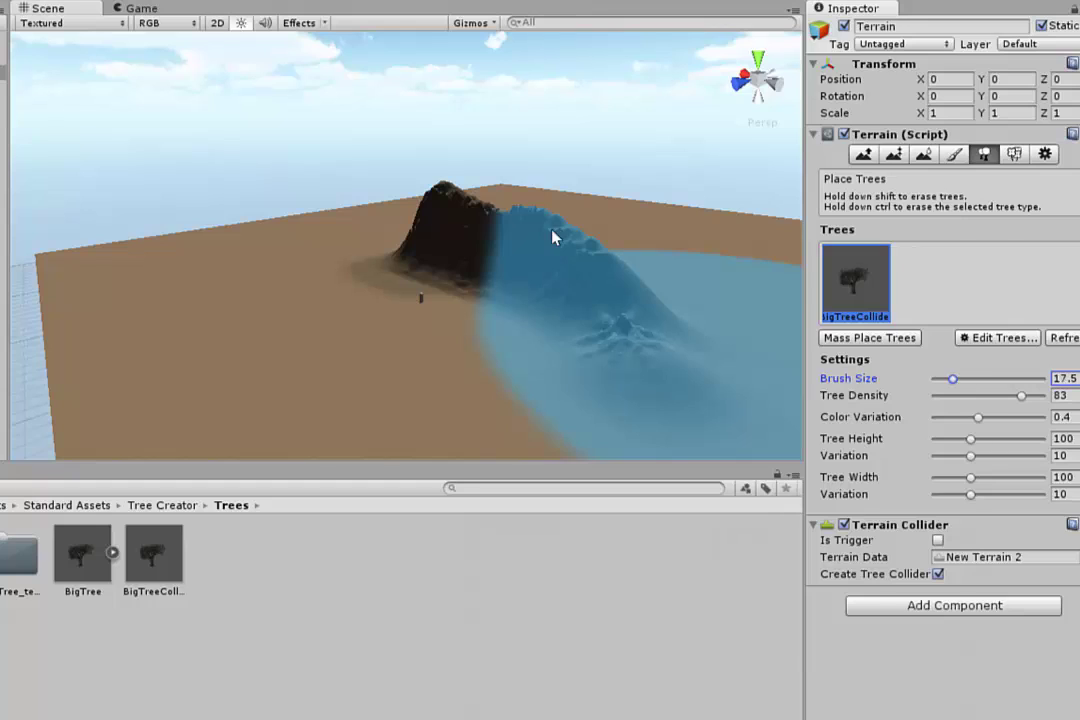
pyautogui.click(984, 396)
pyautogui.click(968, 396)
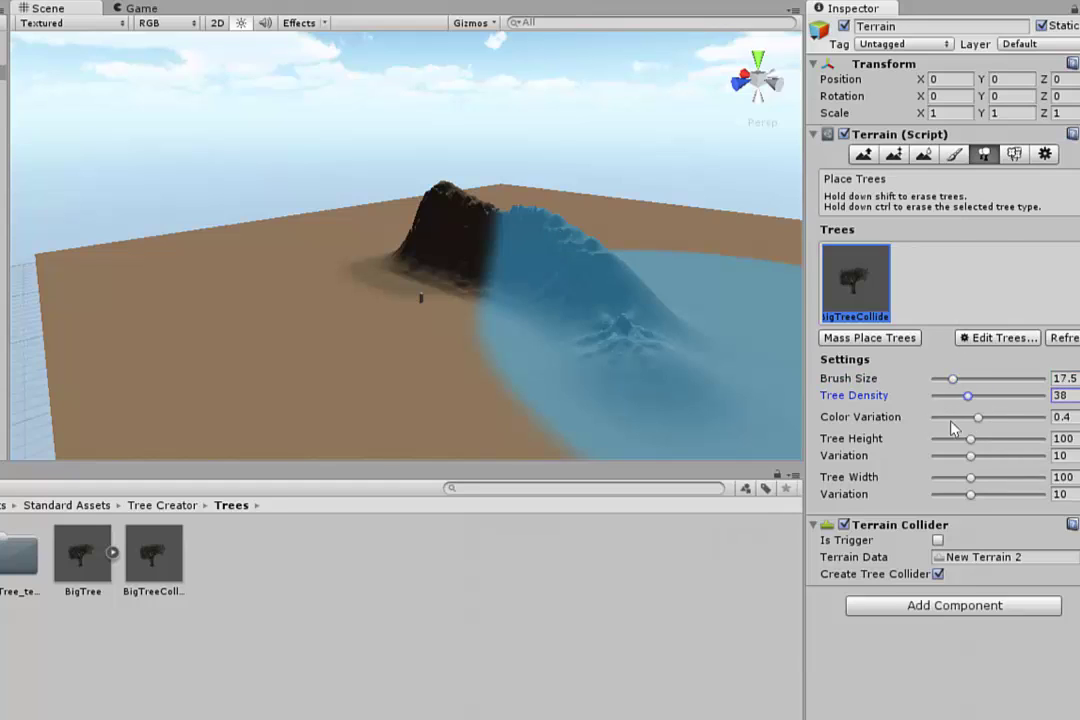
pyautogui.moveTo(967, 446); pyautogui.dragTo(1043, 457)
pyautogui.click(970, 456)
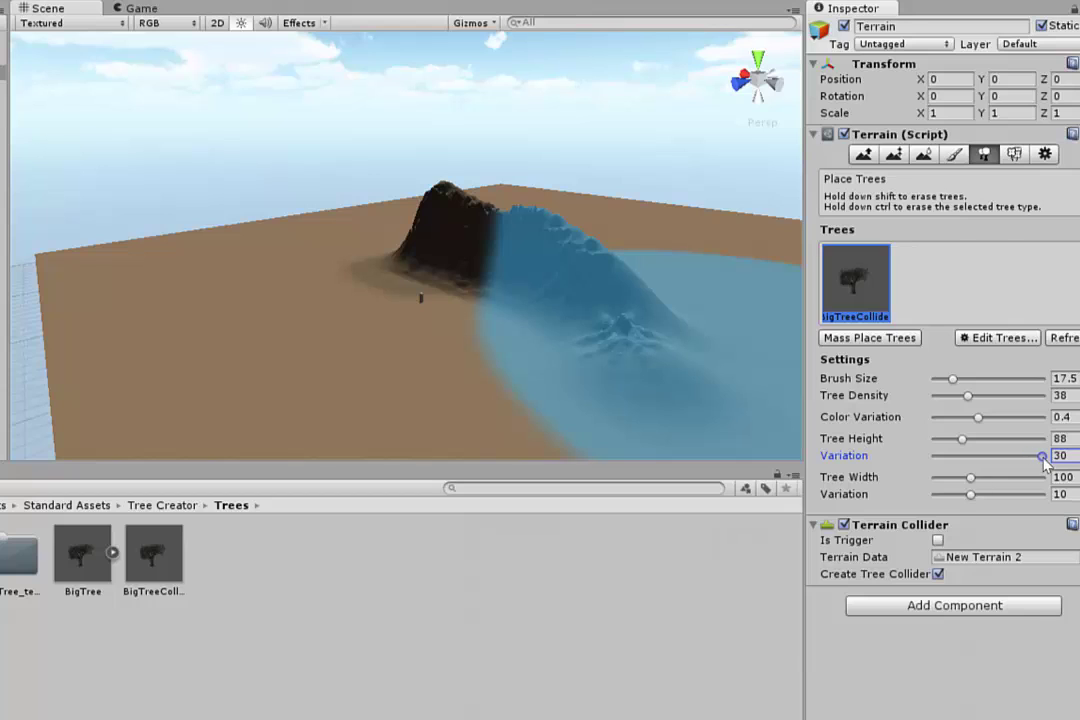
pyautogui.click(974, 494)
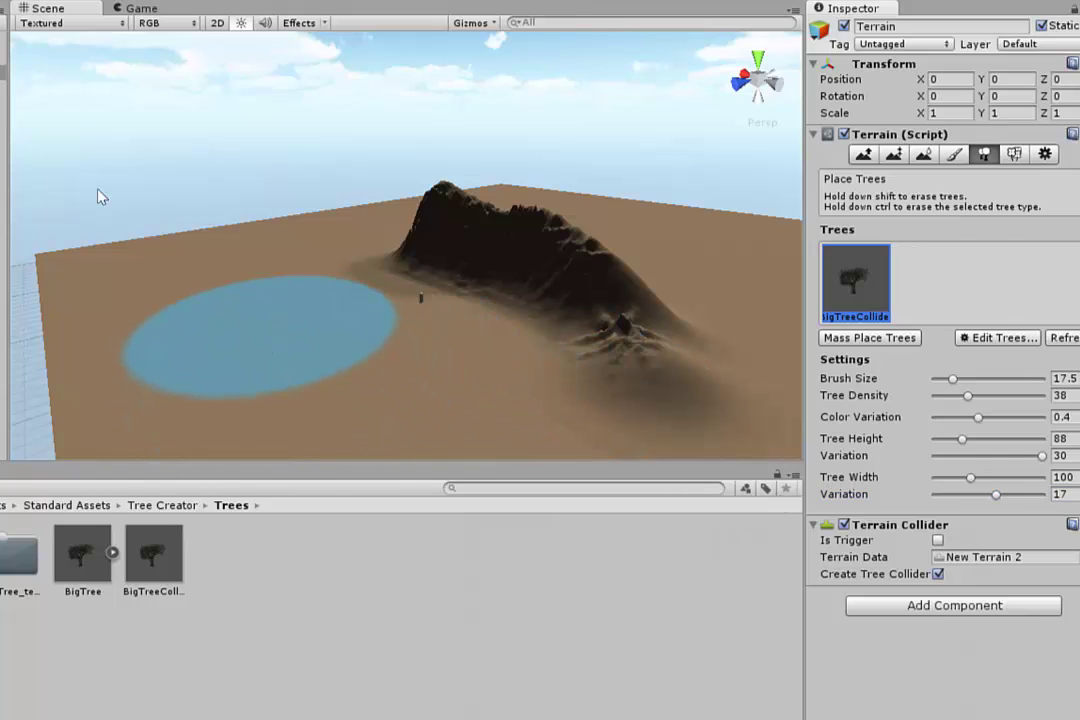
# Step: Plant one tree, raise tree density to 72, and paint a tree cluster in front of the mountain
pyautogui.click(272, 312)
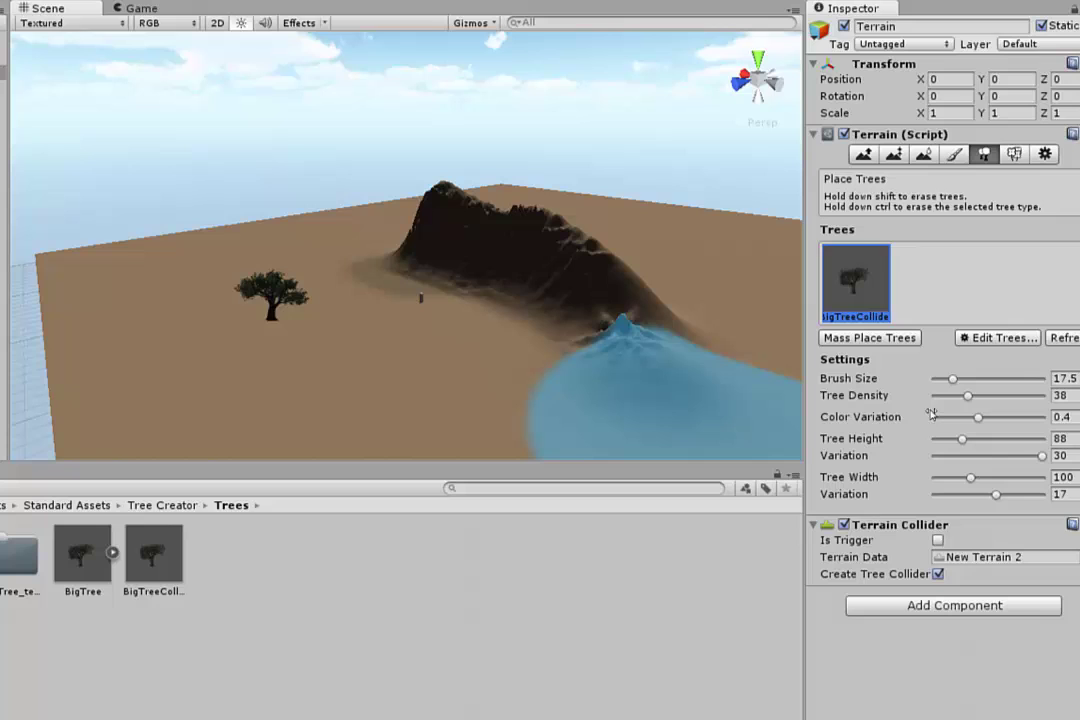
pyautogui.click(1010, 396)
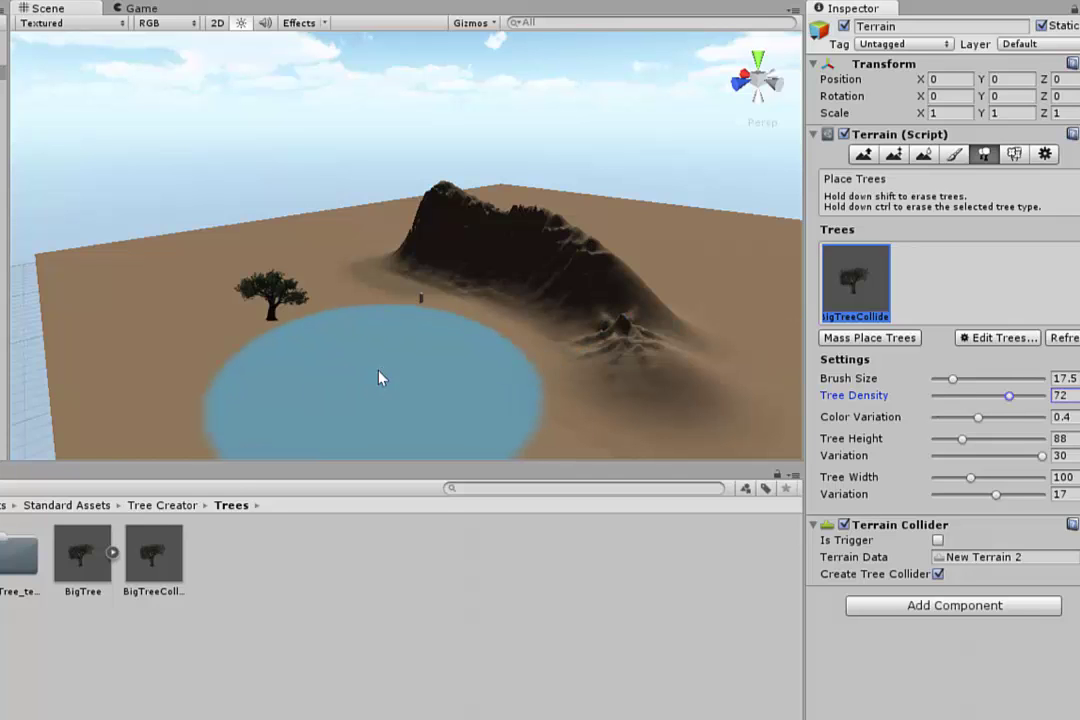
pyautogui.moveTo(378, 376)
pyautogui.mouseDown()
pyautogui.moveTo(314, 357)
pyautogui.moveTo(289, 310)
pyautogui.moveTo(291, 285)
pyautogui.moveTo(376, 367)
pyautogui.moveTo(284, 372)
pyautogui.moveTo(396, 348)
pyautogui.moveTo(275, 323)
pyautogui.moveTo(261, 348)
pyautogui.moveTo(383, 439)
pyautogui.mouseUp()
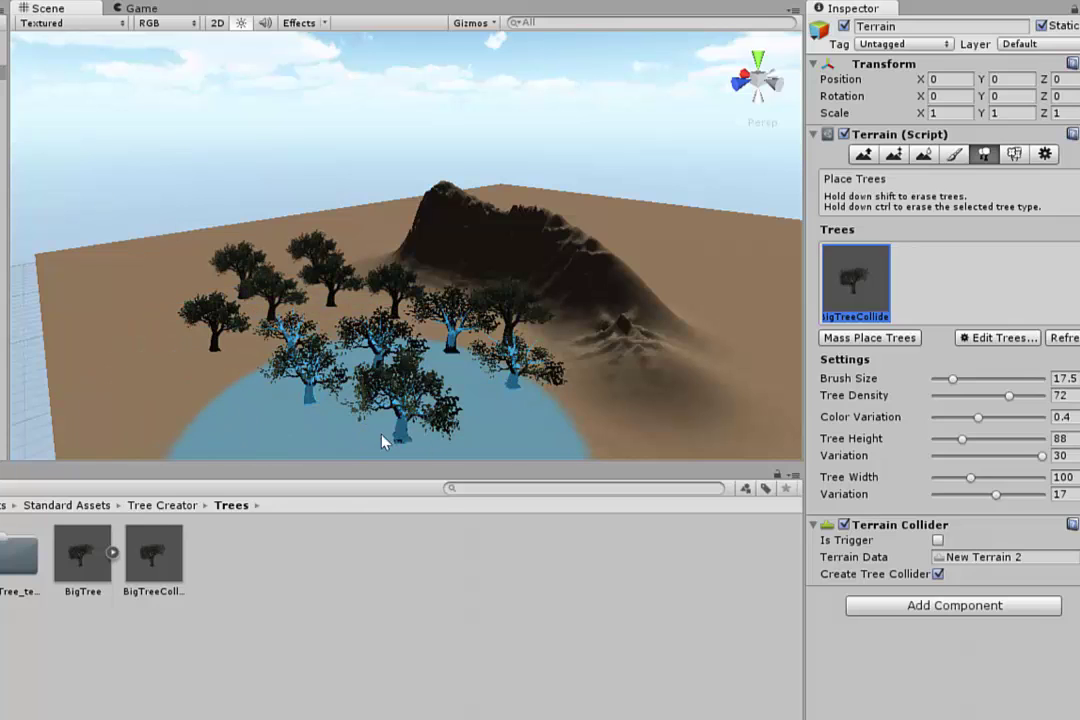
pyautogui.scroll(-6, 542, 415)
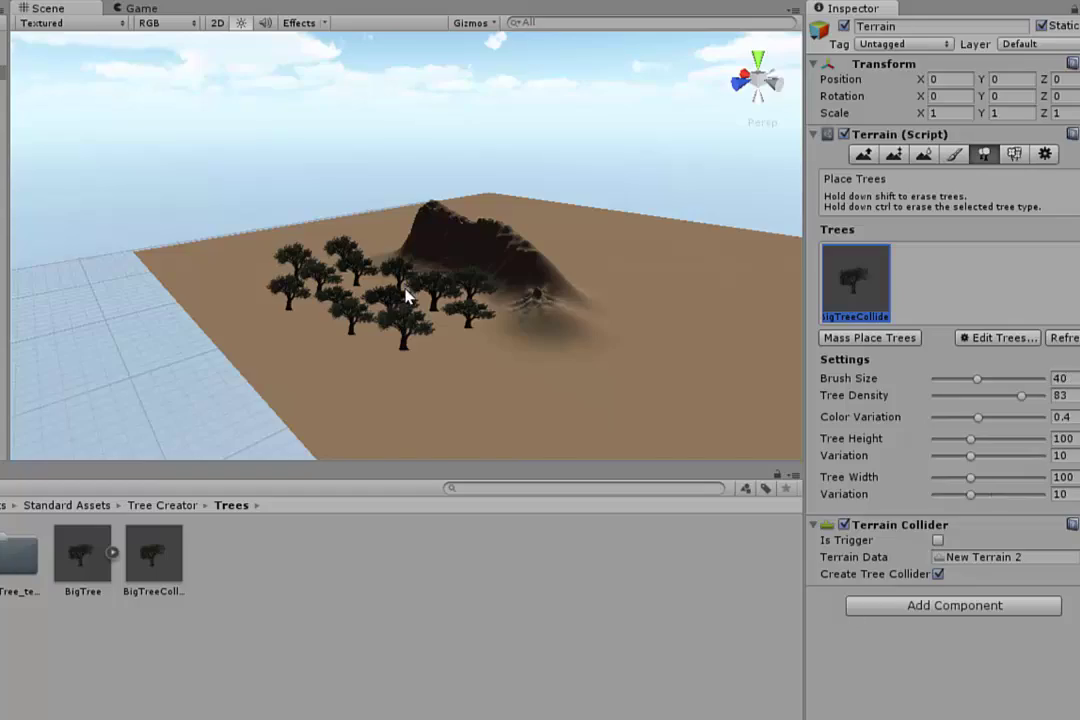
# Step: Play-test the scene, walking forward past the BigTreeCollider trees toward the big trunk
pyautogui.hotkey('ctrl', 'p')
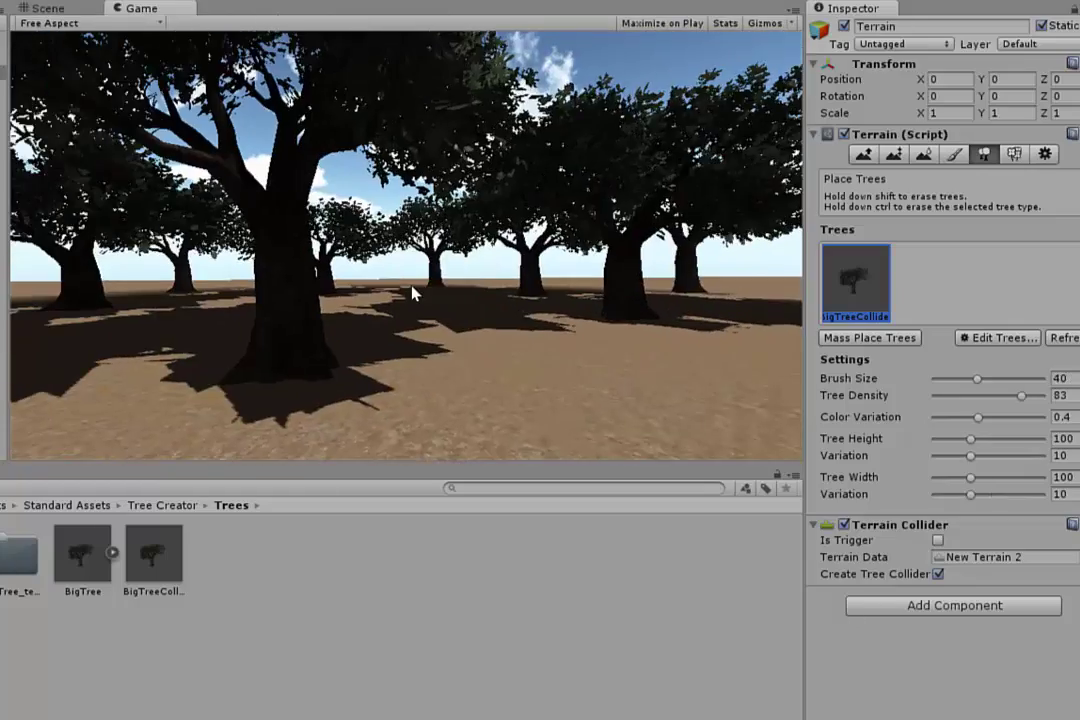
pyautogui.press('w')
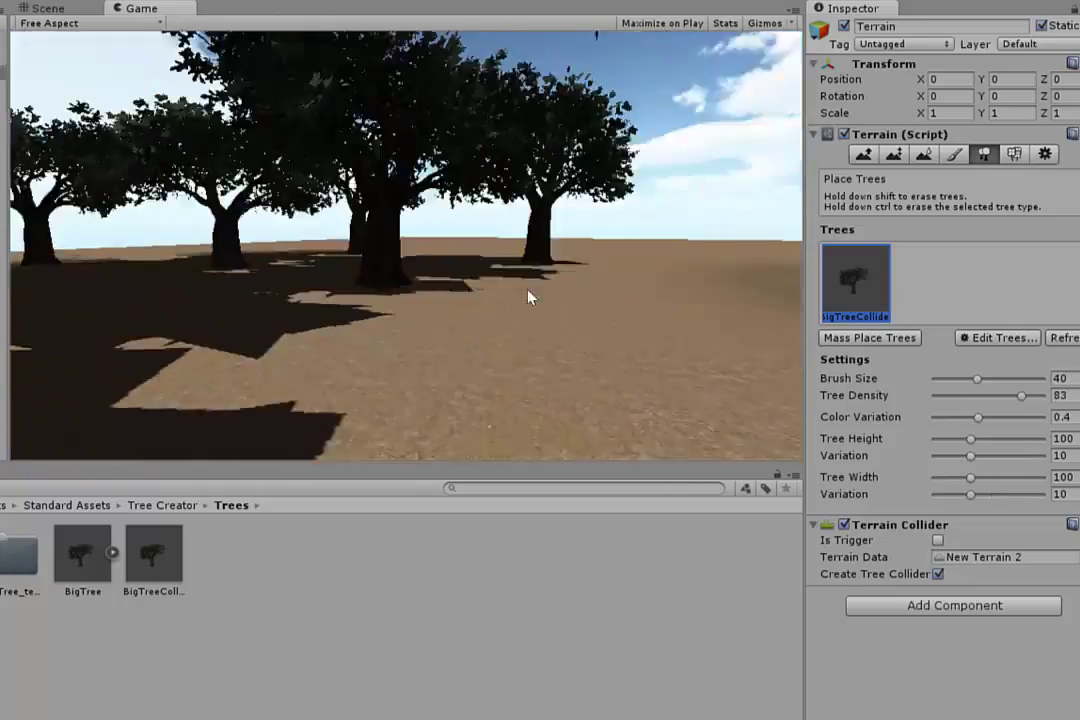
pyautogui.press('w')
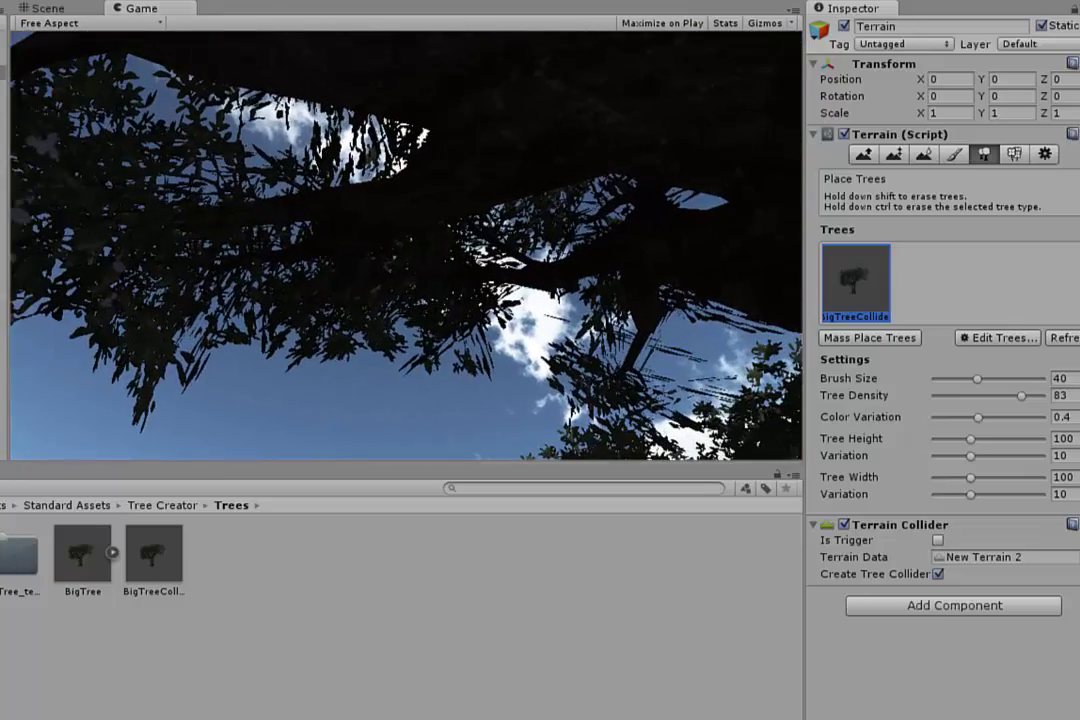
# Step: Exit Play mode and erase the painted BigTreeCollider trees, leaving bare ground by the mountain
pyautogui.hotkey('ctrl', 'p')
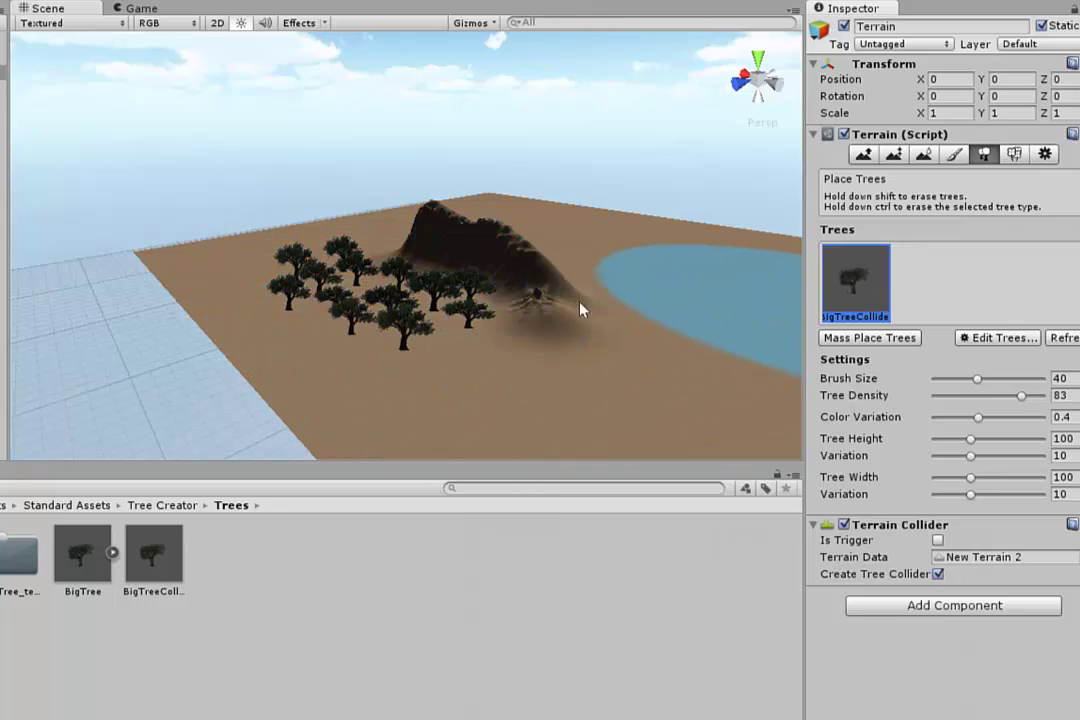
pyautogui.keyDown('shift'); pyautogui.click(410, 295); pyautogui.keyUp('shift')
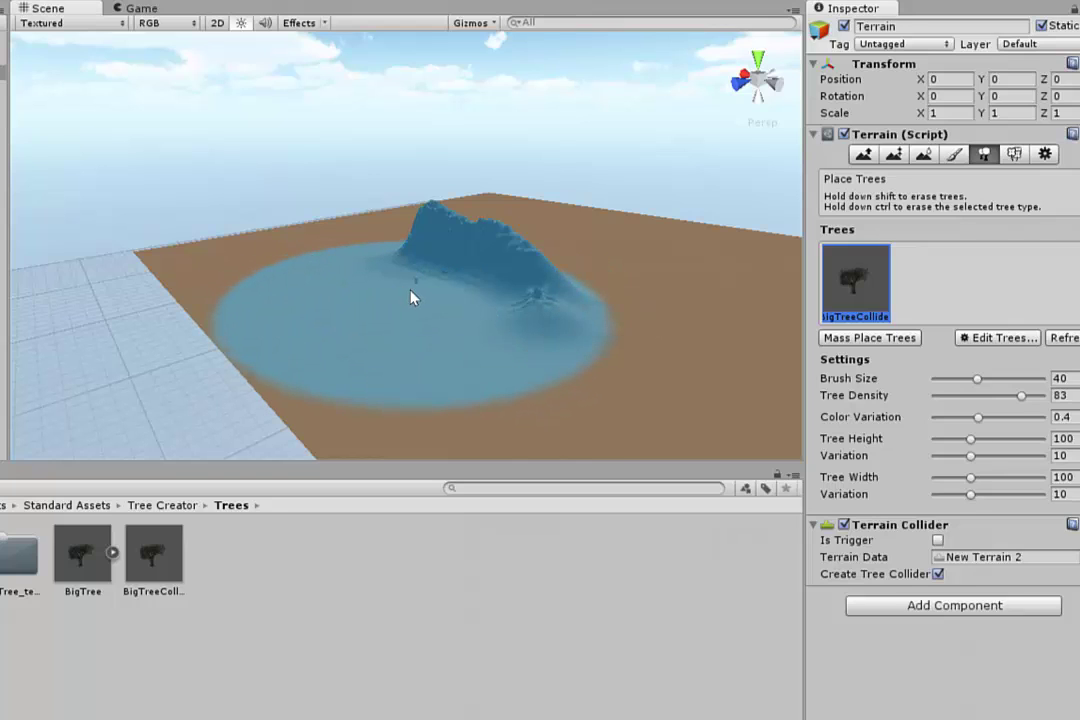